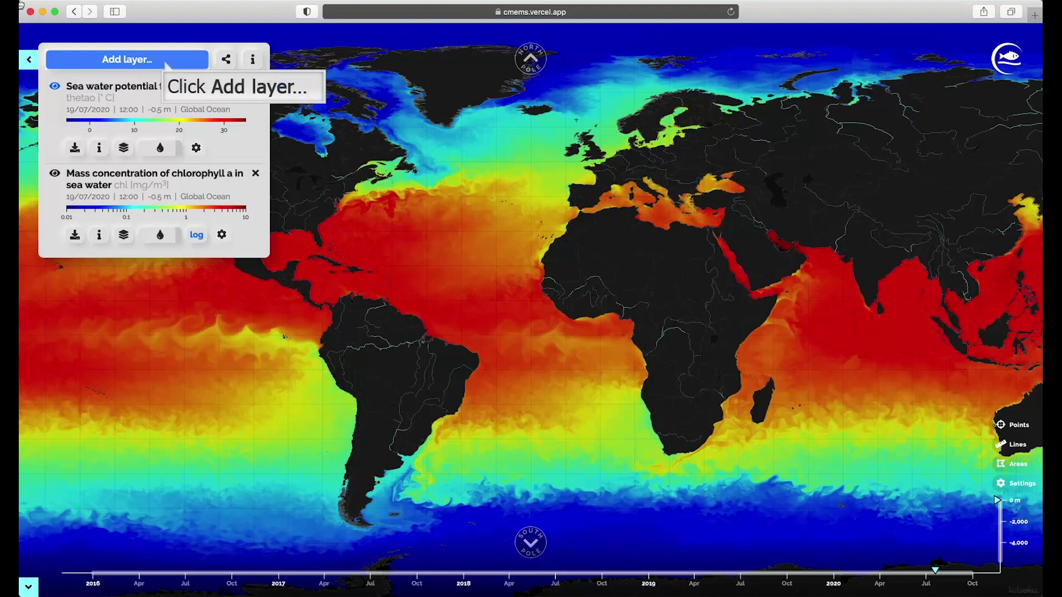
Filter the catalogue to Blue Ocean and Chlorophyll a, then add the NRT point-series latest layer to the map
click(166, 65)
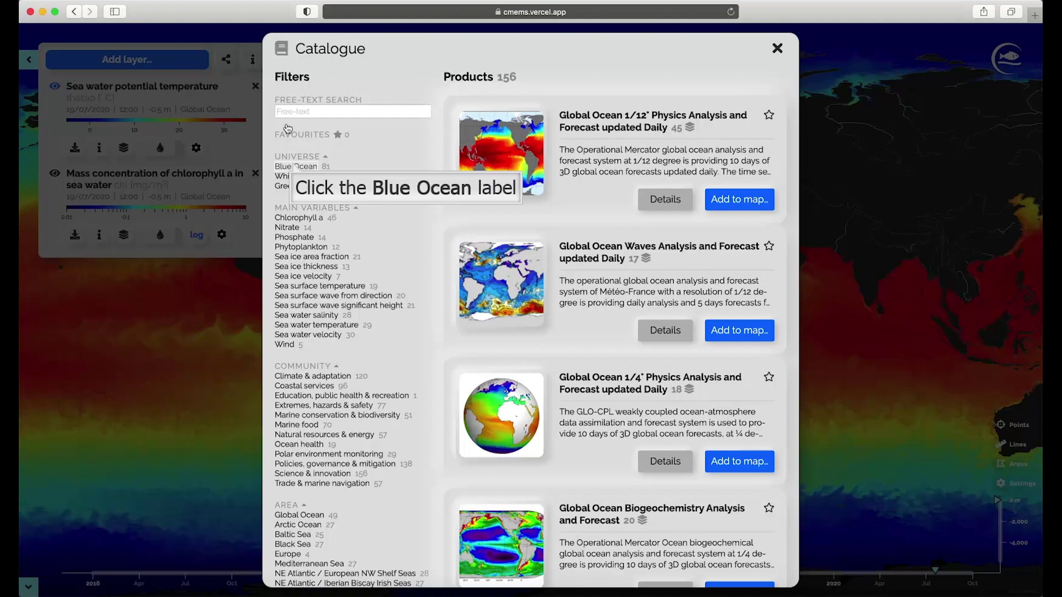
click(295, 167)
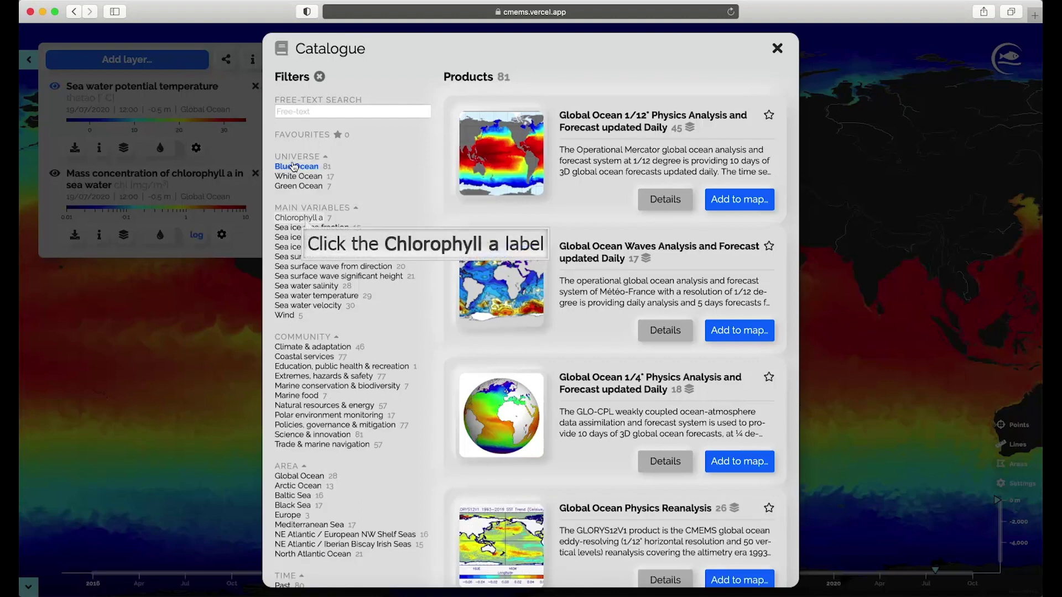
click(304, 217)
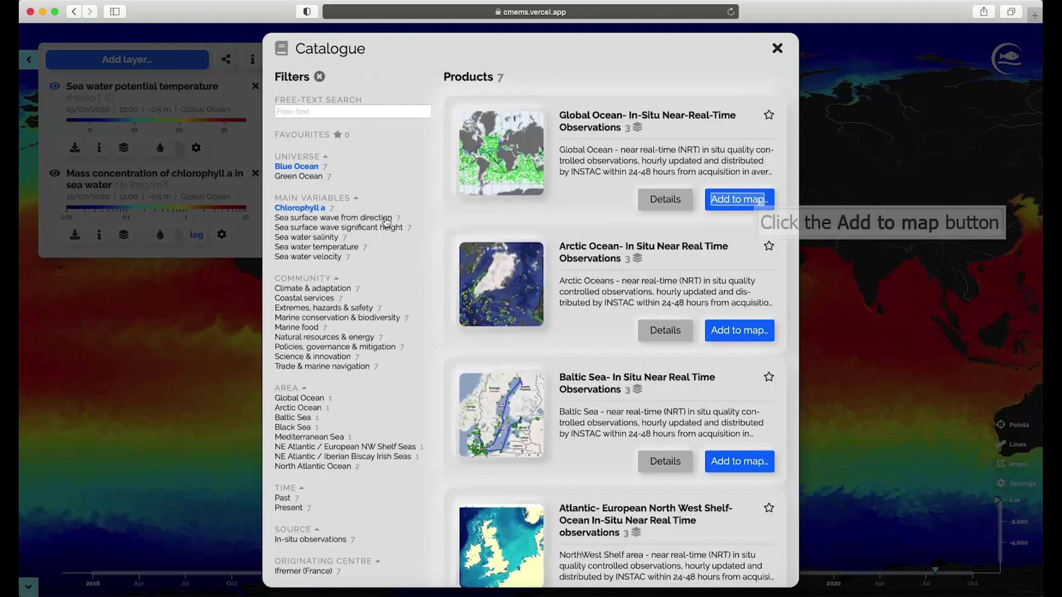
click(758, 200)
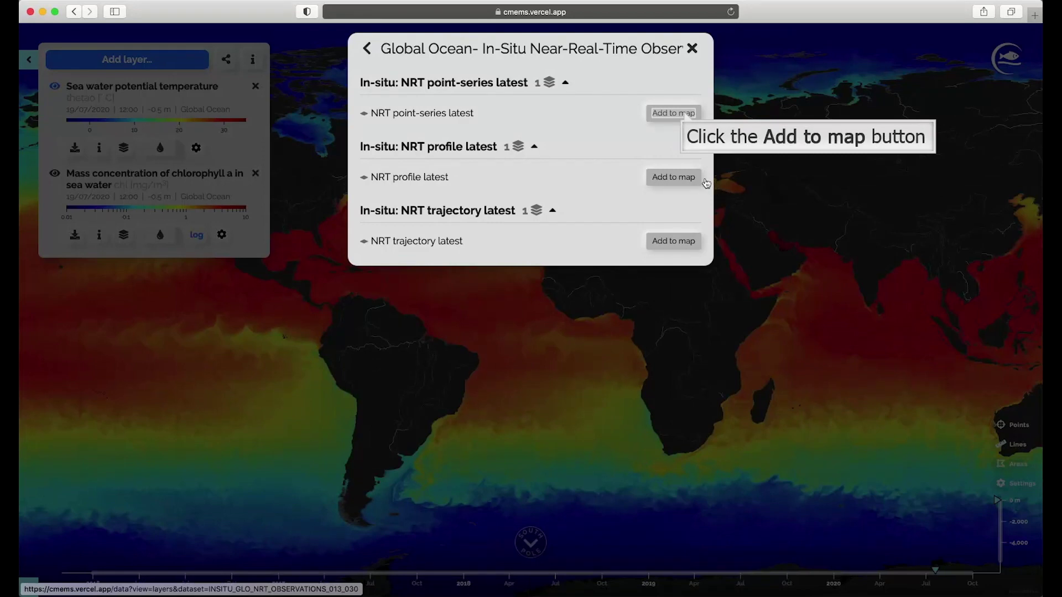
click(673, 112)
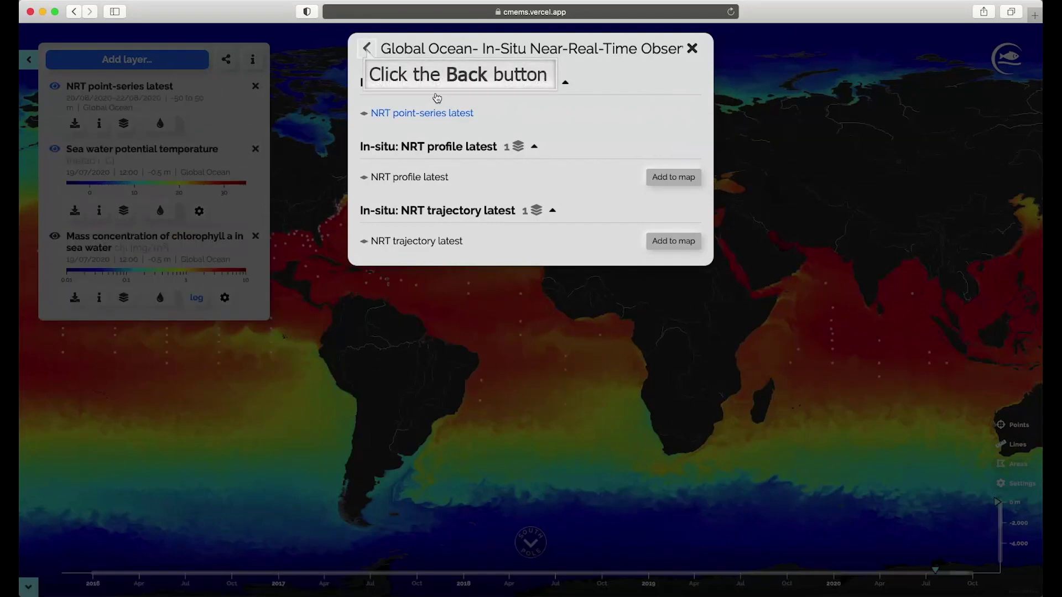
Star the Global Ocean in-situ observations product as a favourite and close the catalogue
click(367, 48)
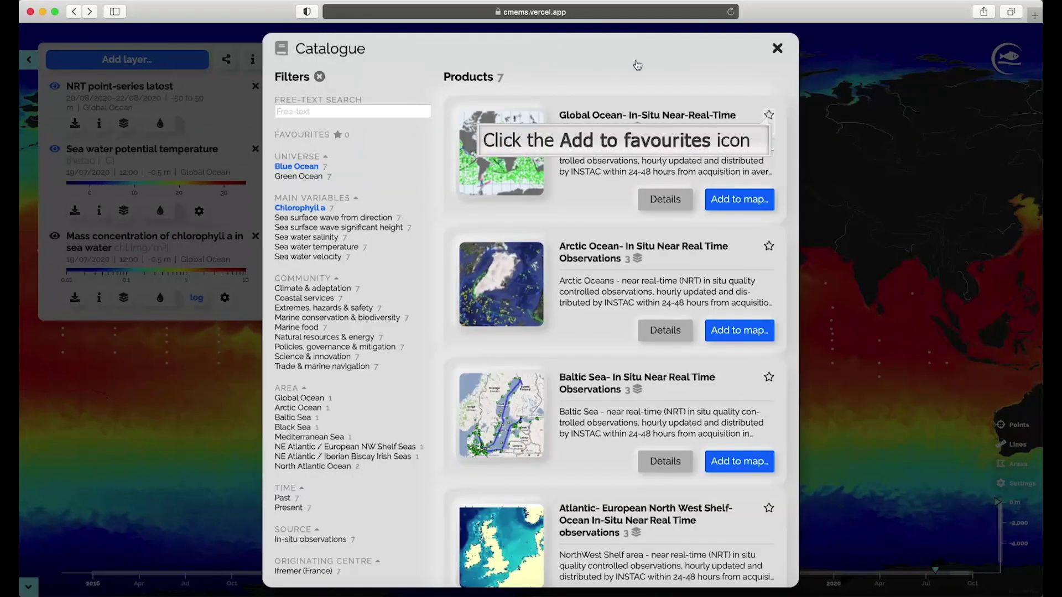
click(769, 117)
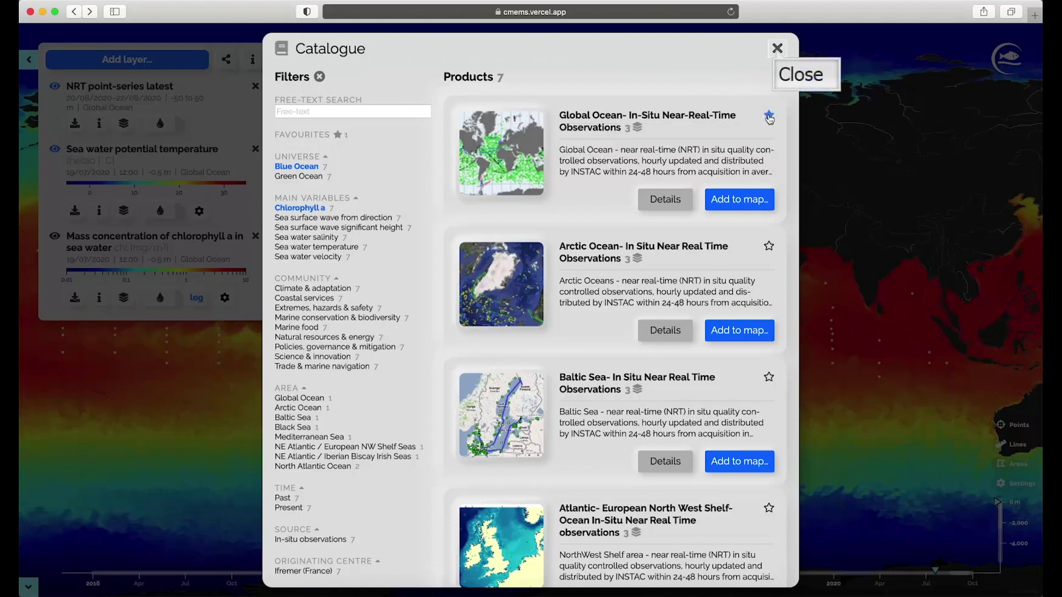
click(777, 48)
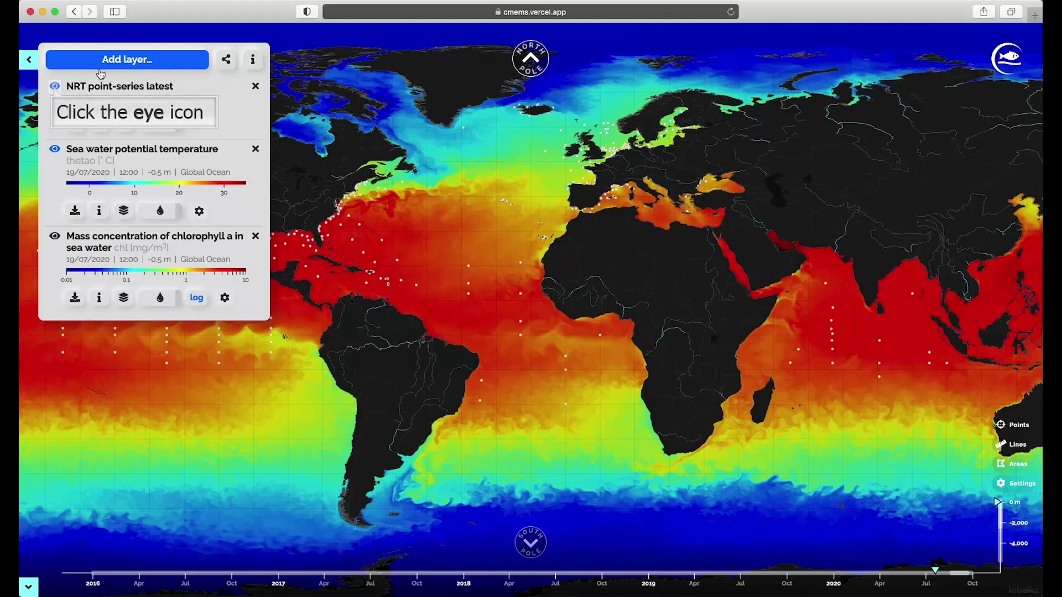
Hide the in-situ points and temperature layer, show chlorophyll a, and lower its opacity
click(55, 87)
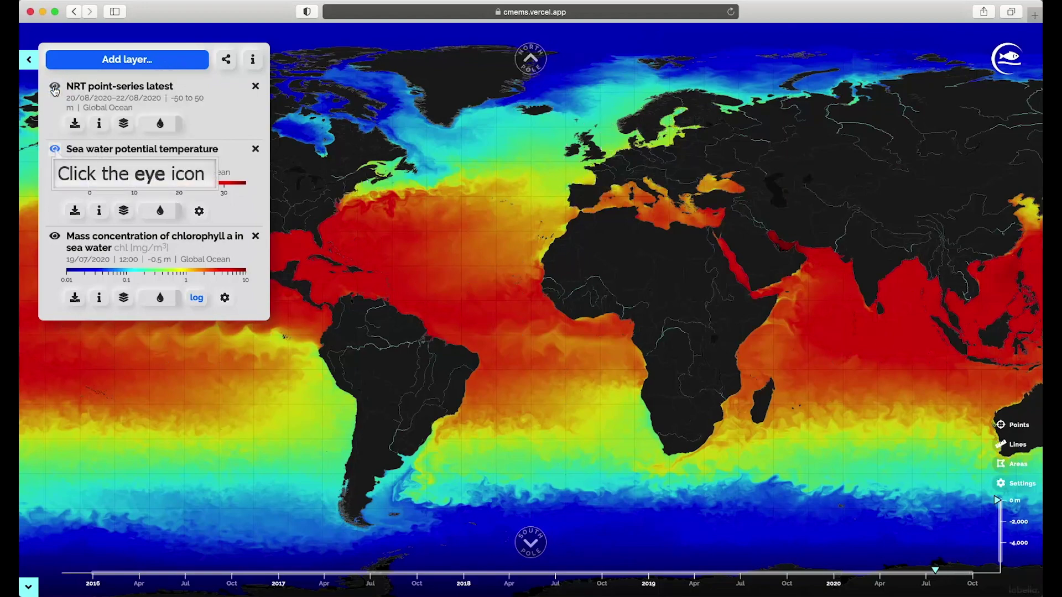
click(55, 150)
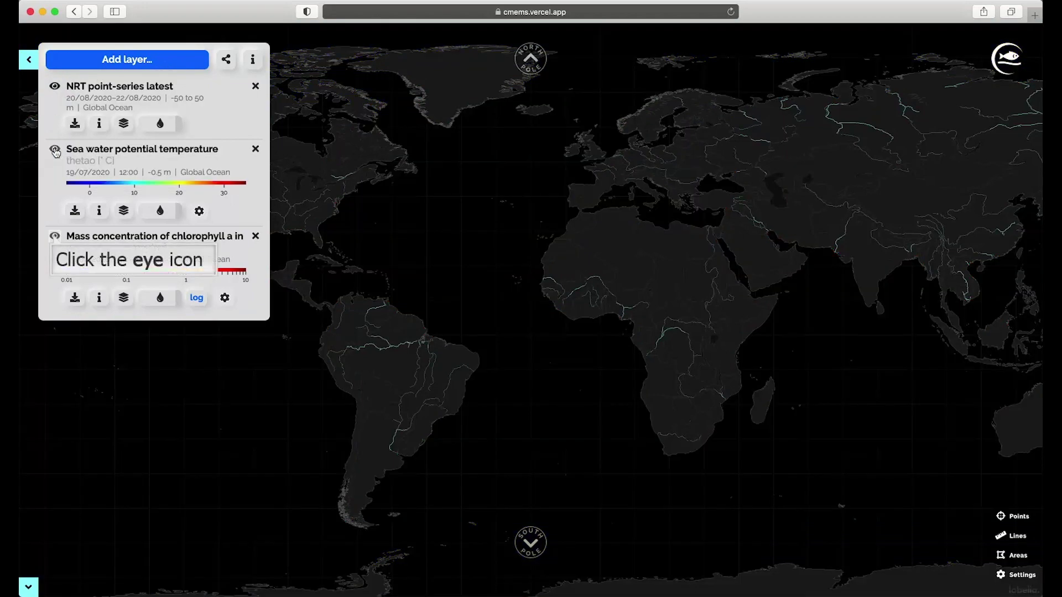
click(54, 237)
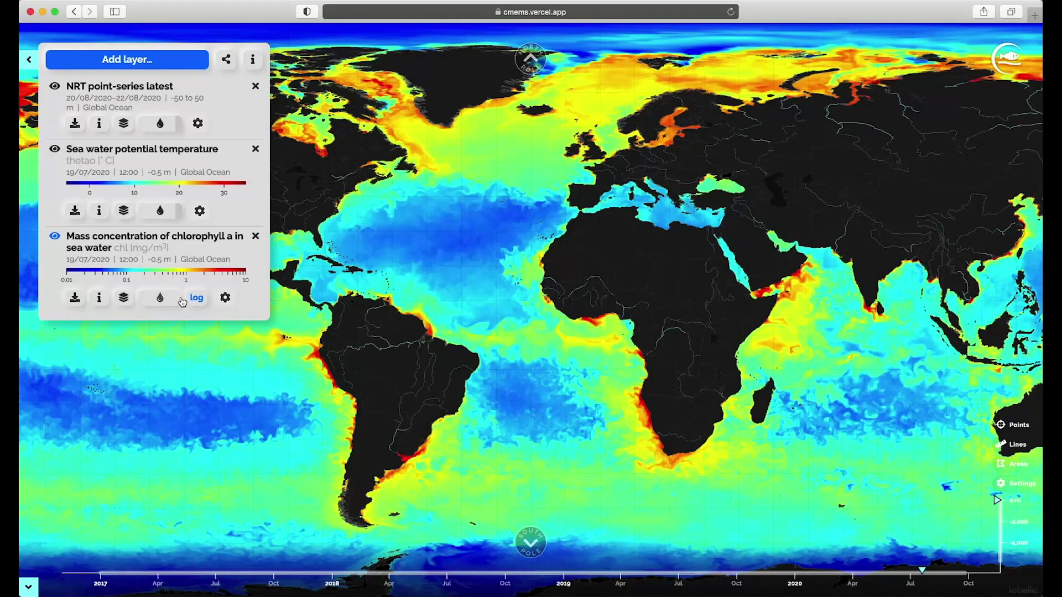
click(169, 300)
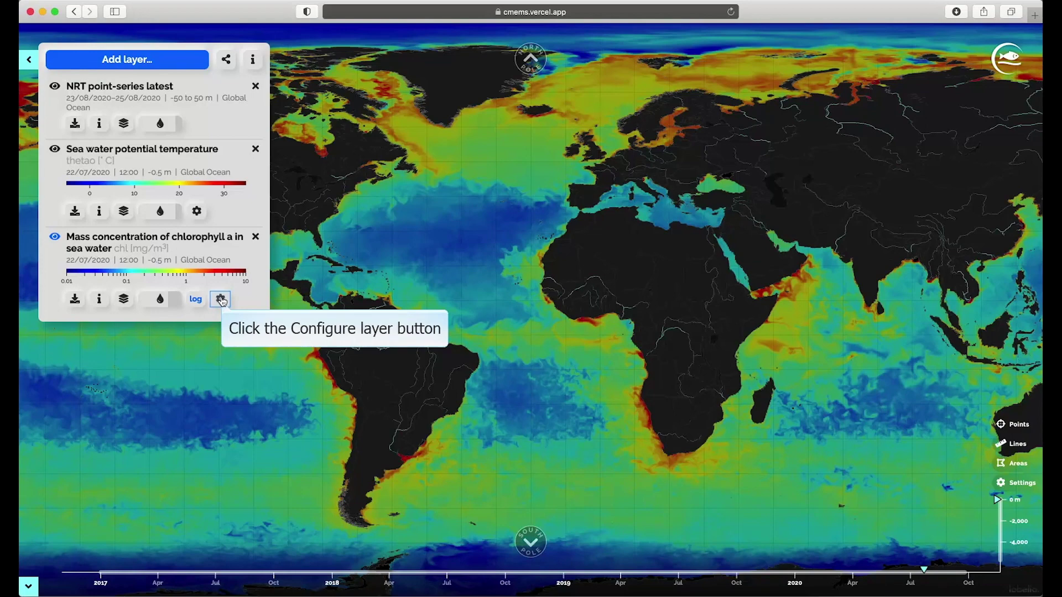
click(221, 300)
click(141, 374)
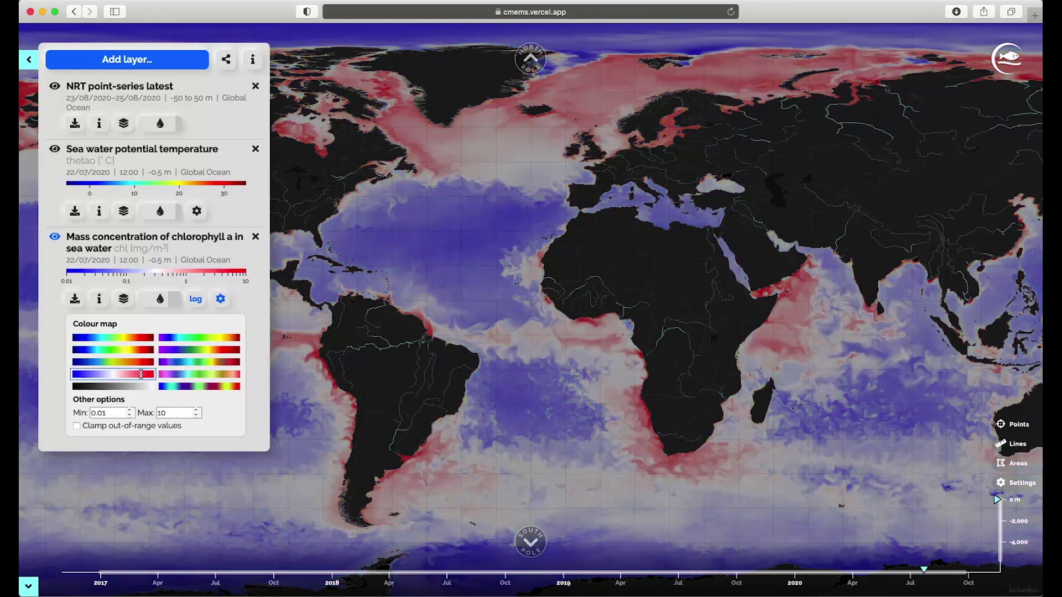
drag(111, 413, 84, 412)
text(-1)
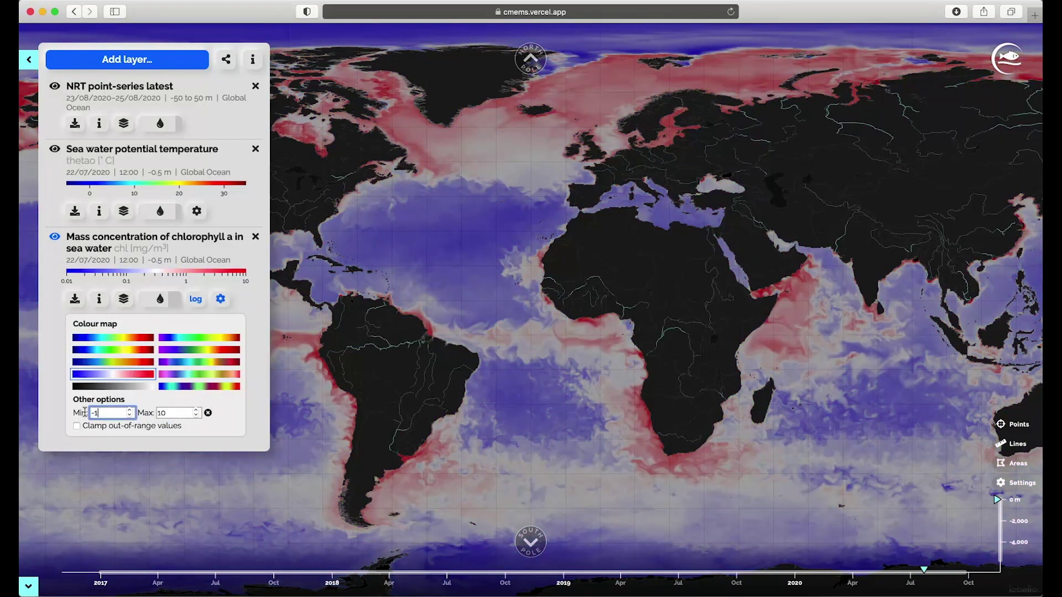
key(Tab)
click(169, 413)
key(BackSpace)
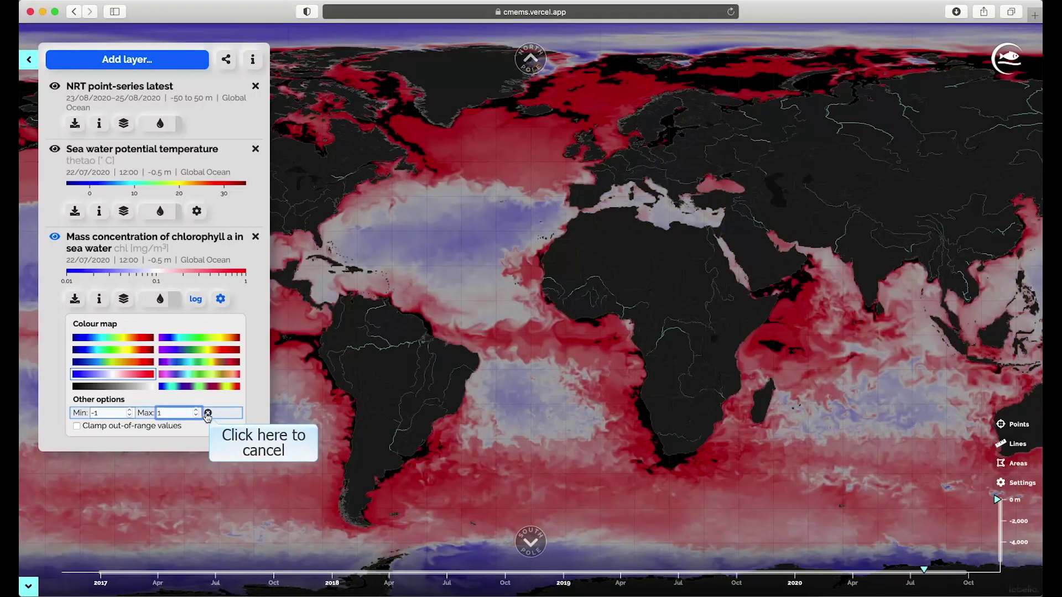
click(208, 414)
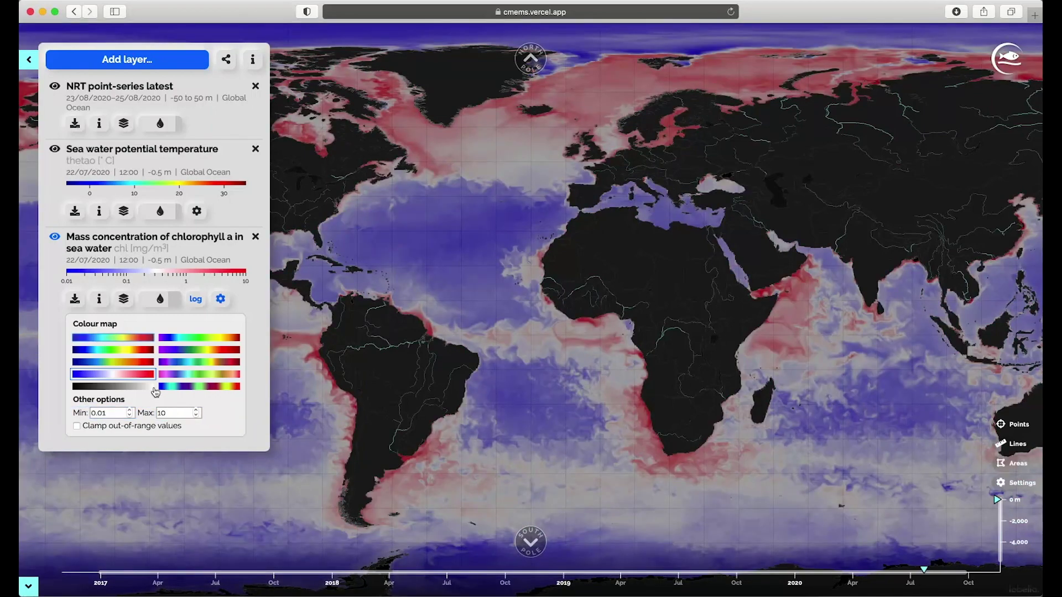
click(144, 339)
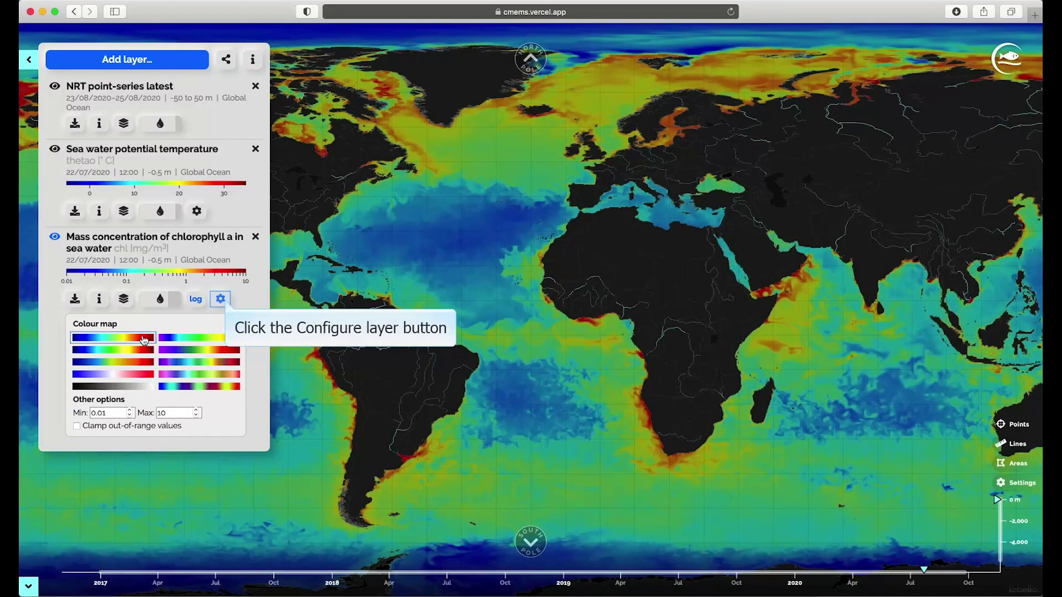
click(221, 299)
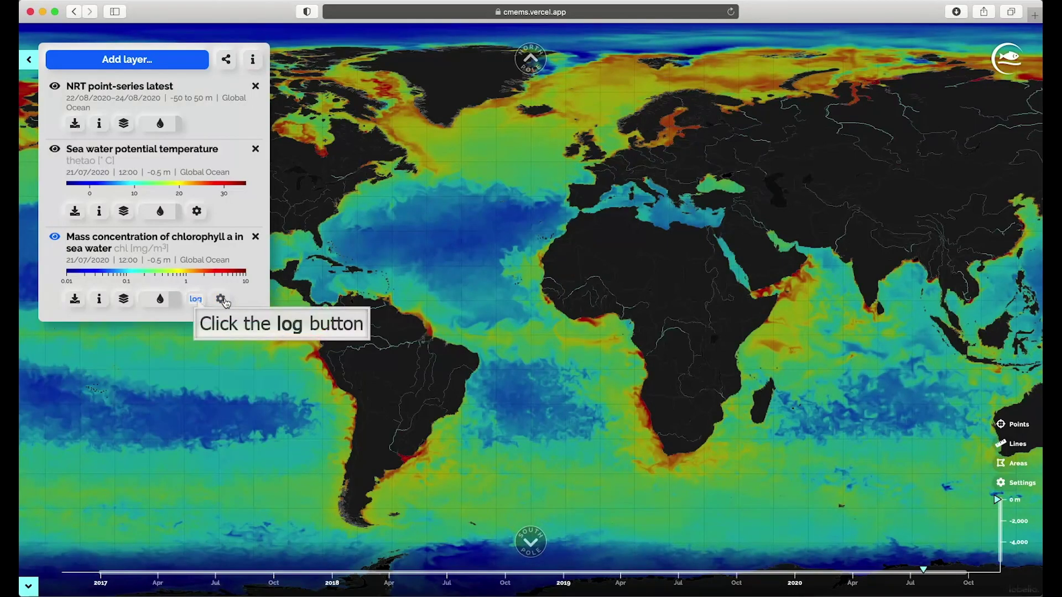
click(196, 299)
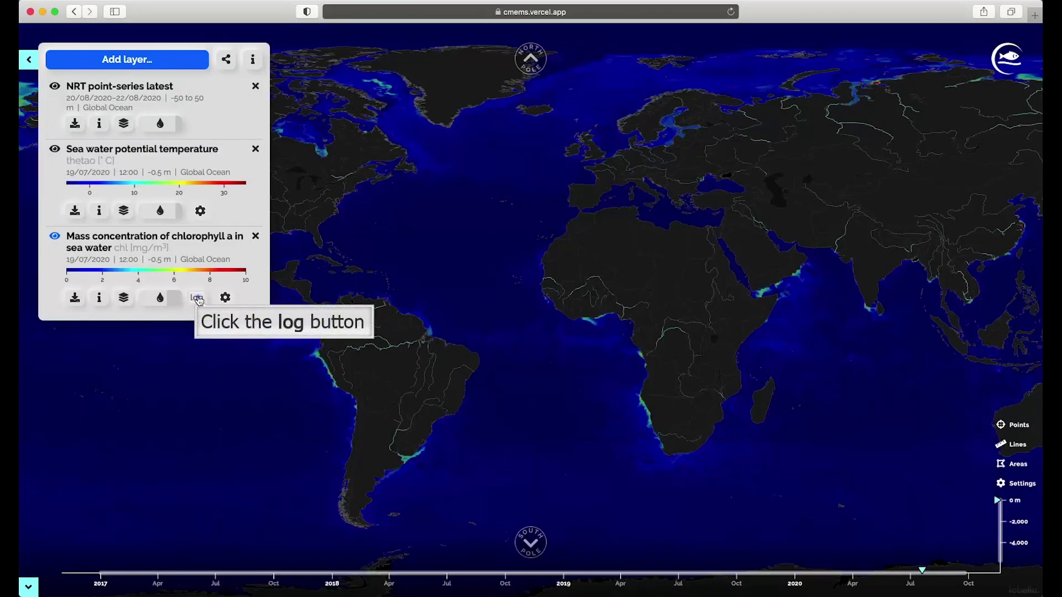
click(197, 299)
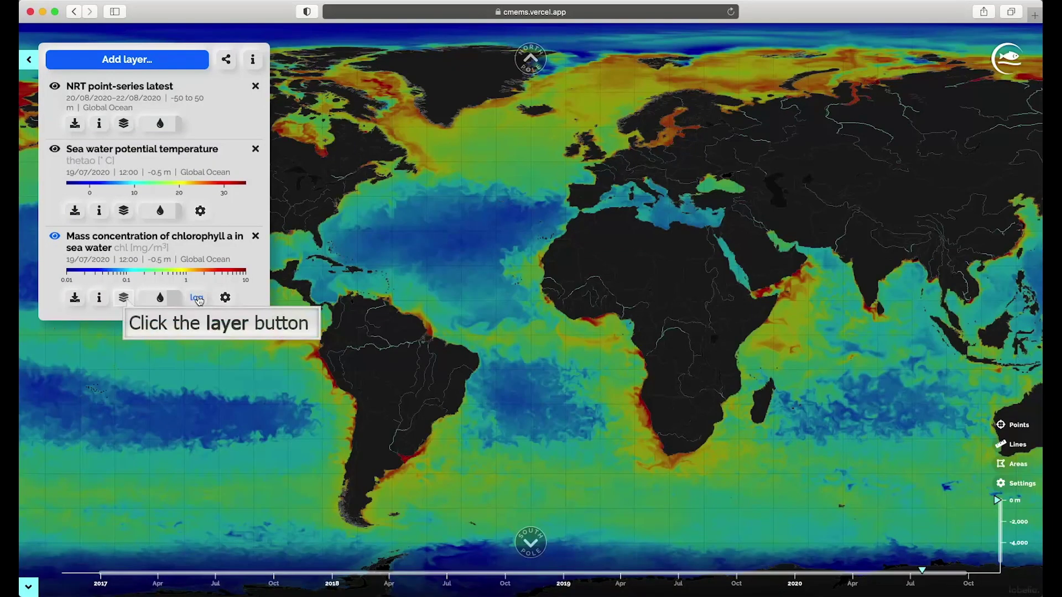
Switch the chlorophyll layer to the dissolved iron concentration variable
click(125, 300)
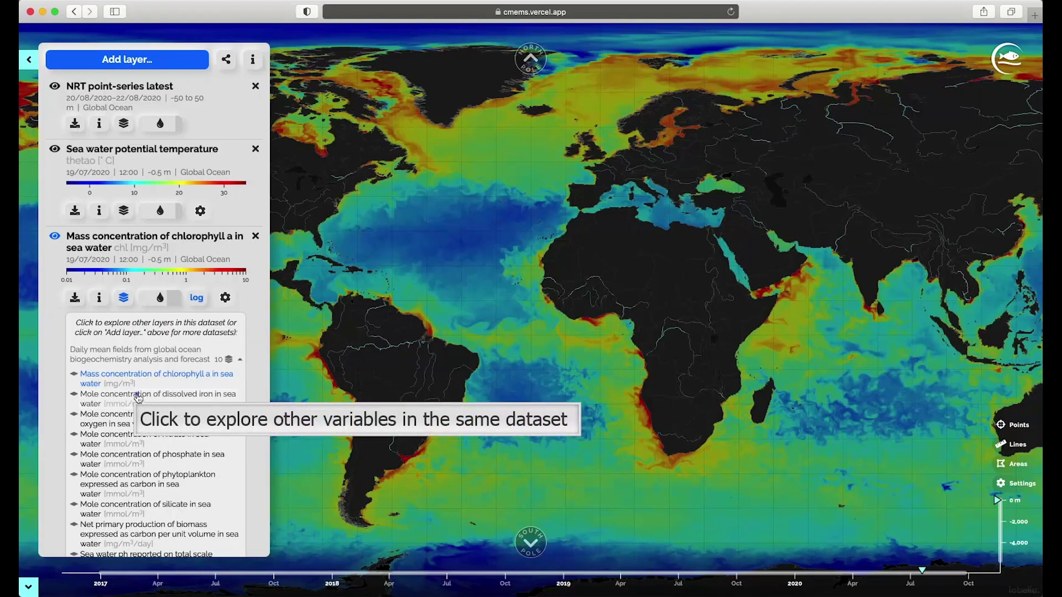
click(138, 394)
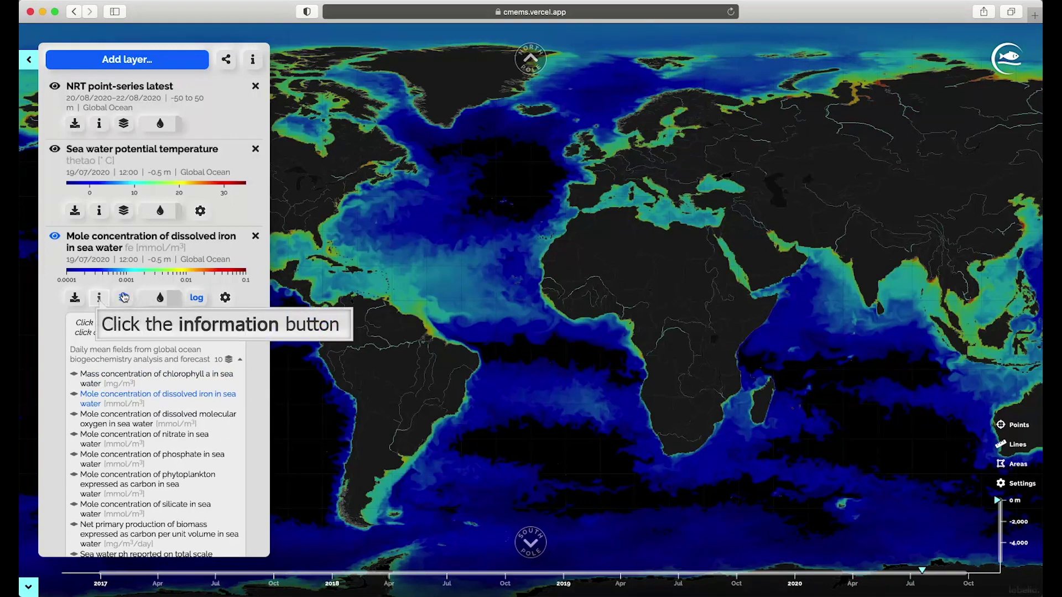
click(99, 300)
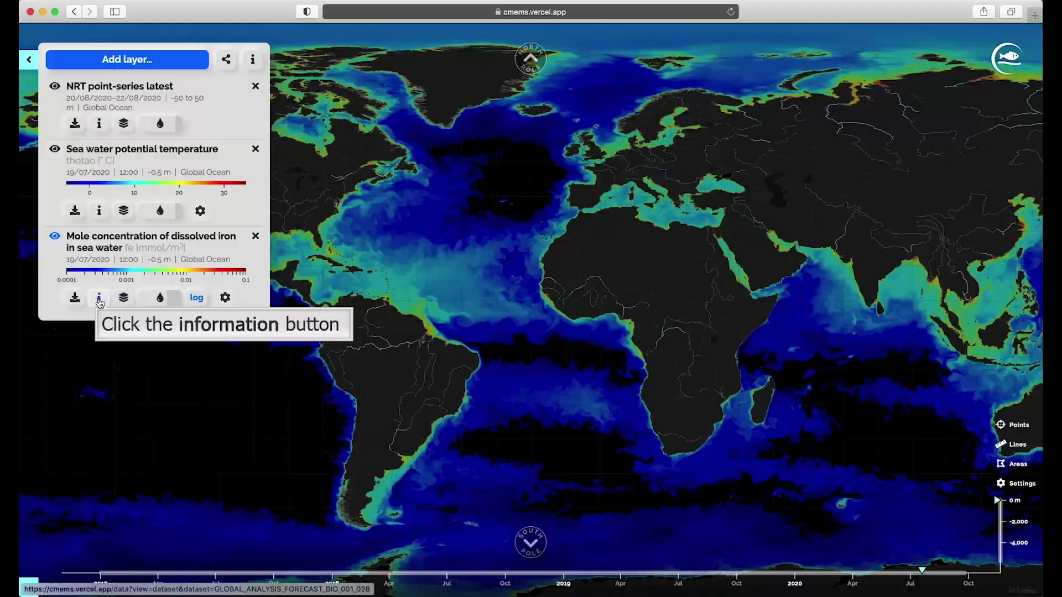
Favourite the Global Ocean Biogeochemistry Analysis and Forecast dataset and add its dissolved oxygen layer
click(99, 300)
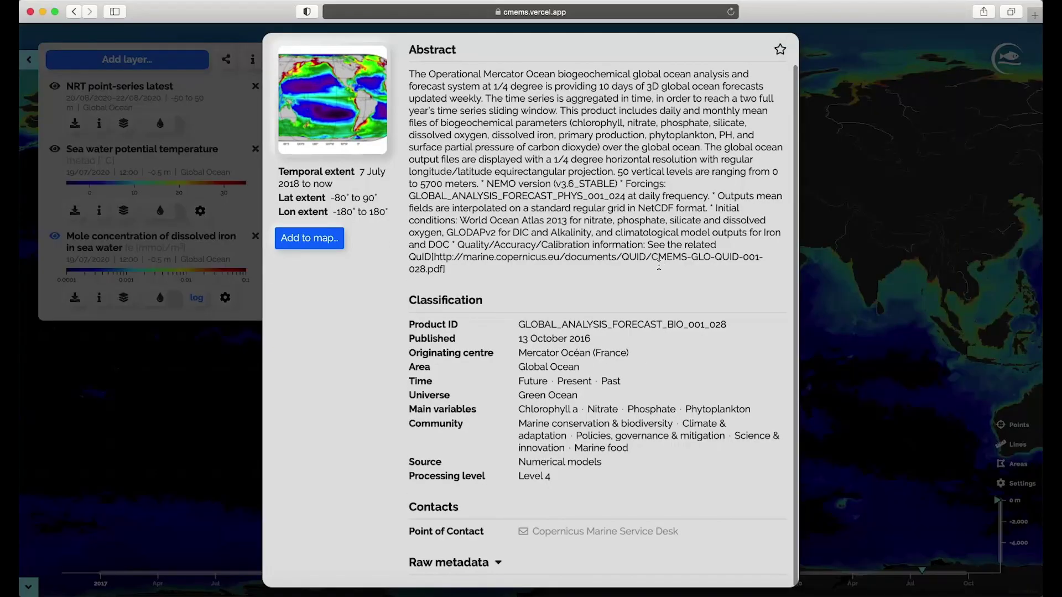
scroll(663, 266, up, 2)
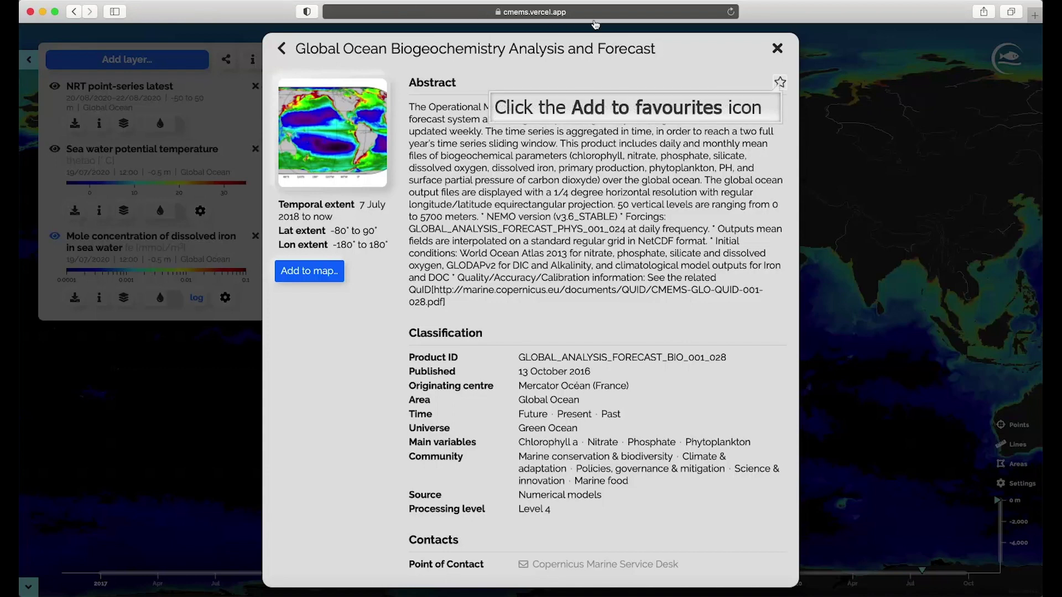
click(780, 83)
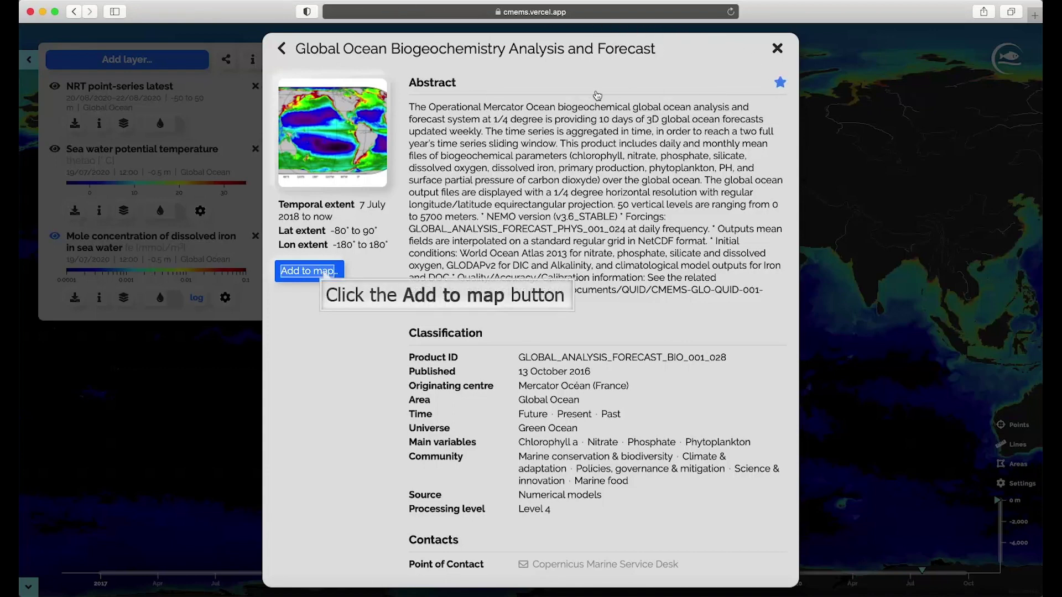
click(325, 273)
click(671, 184)
click(691, 49)
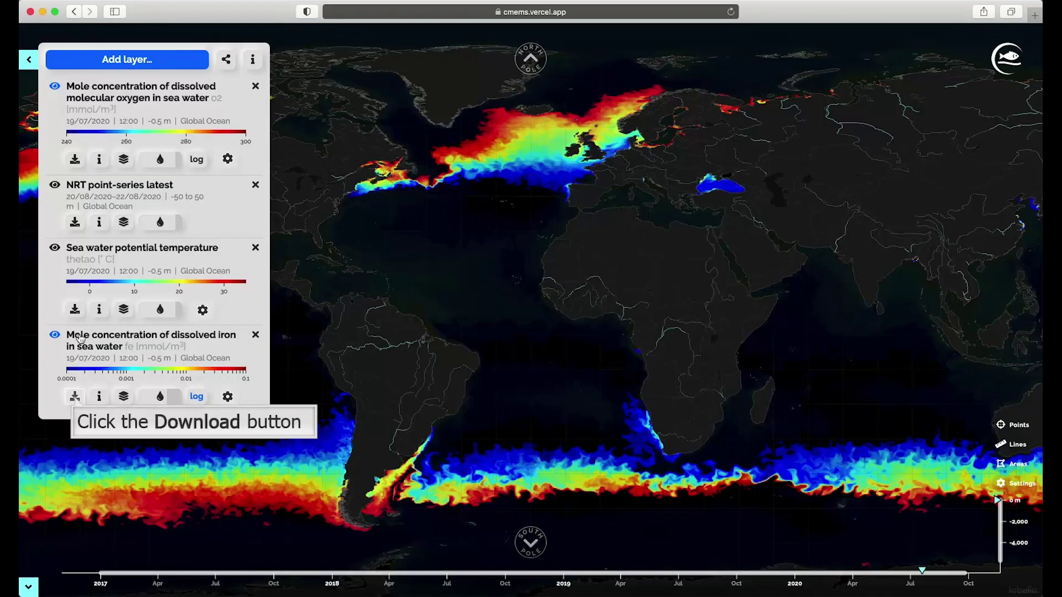
Open the iron dataset's product download page in a new tab, then return to the CMEMS browser tab
click(75, 396)
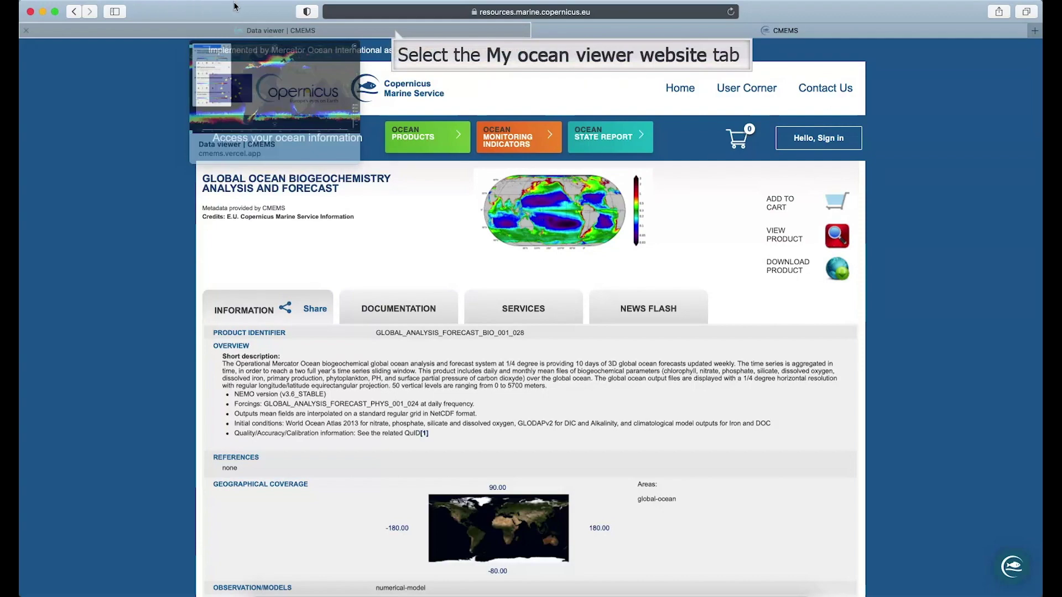
click(396, 32)
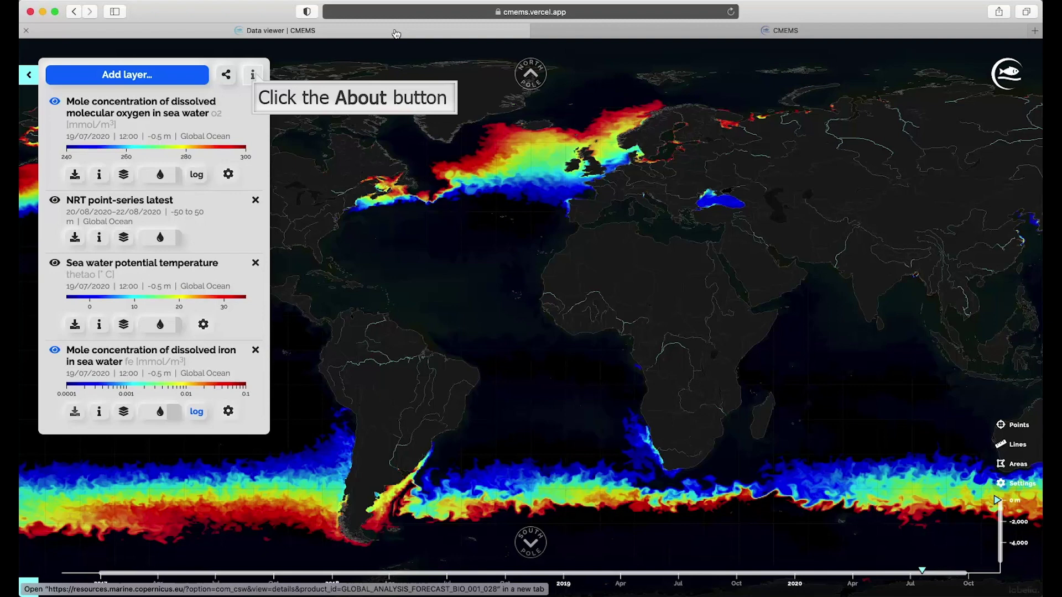
Read and close the About dialog with its shortcuts, then hide the dissolved oxygen layer
click(253, 74)
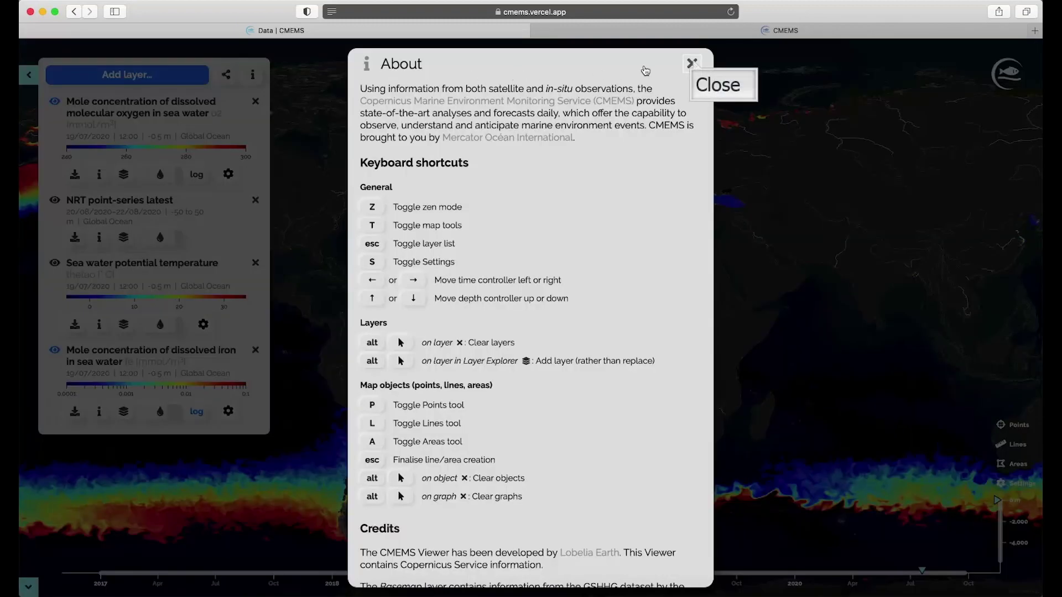
click(687, 65)
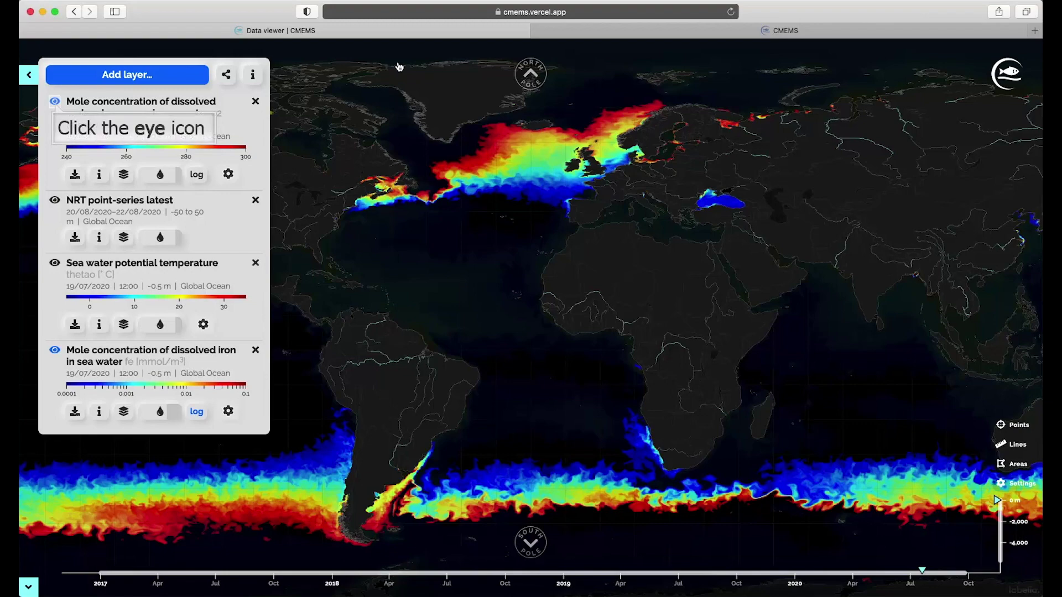
click(55, 102)
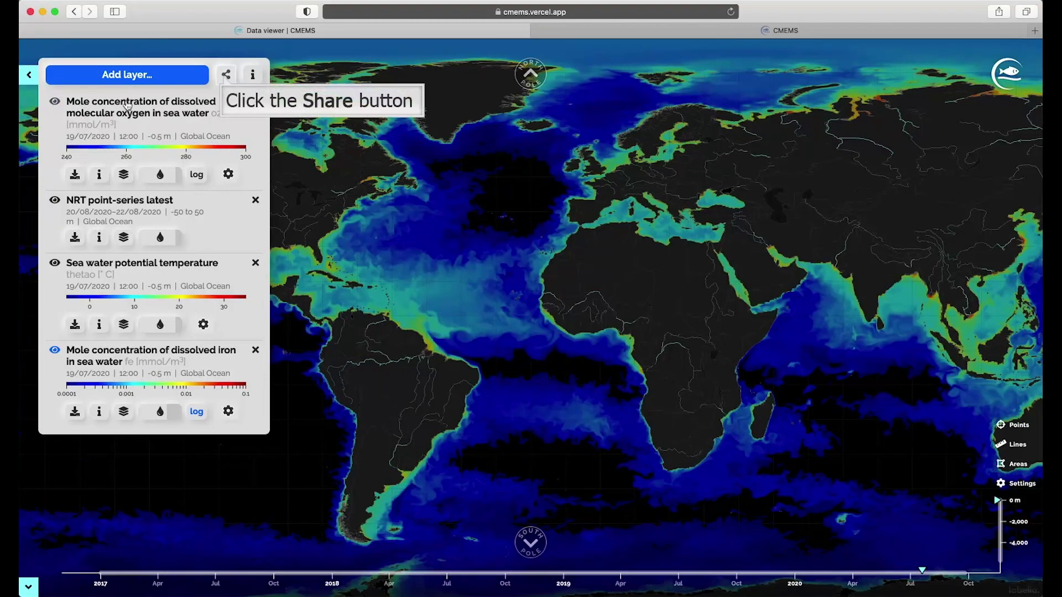
click(225, 75)
scroll(652, 262, down, 3)
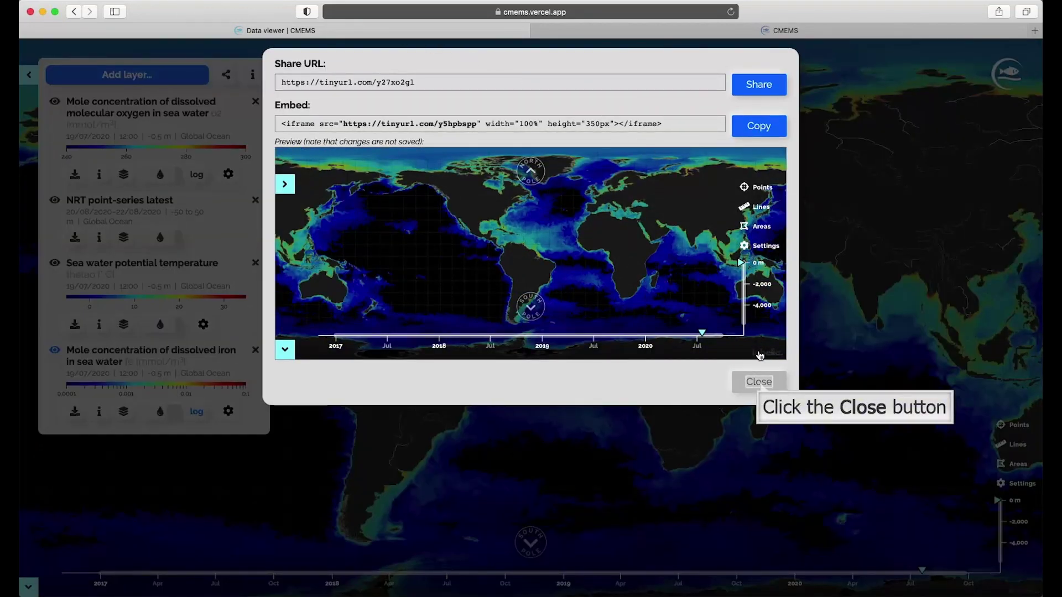
click(760, 383)
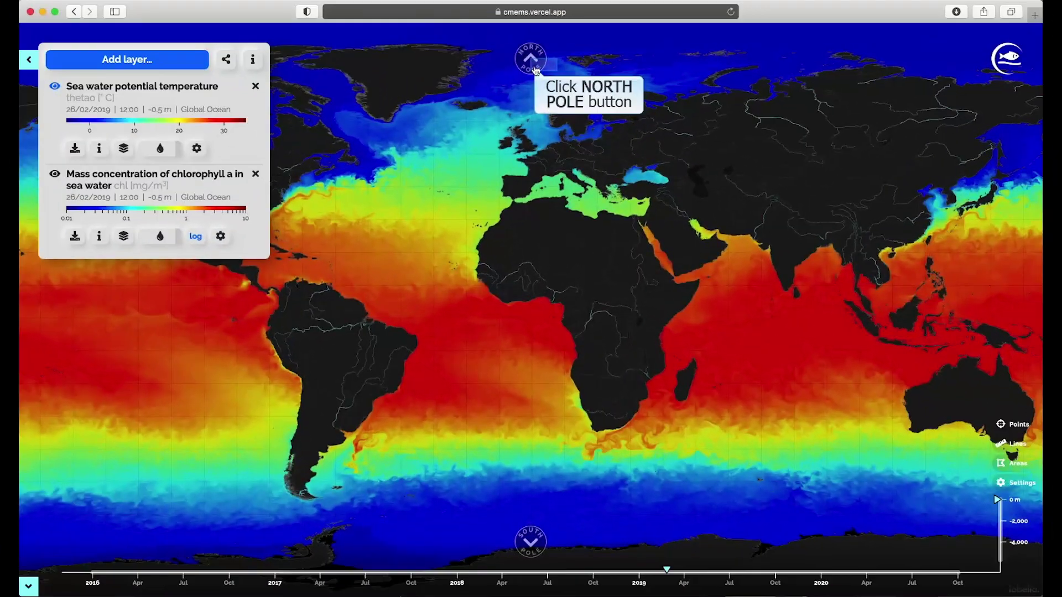
View the temperature map from the North Pole, equator and South Pole, zoom into Sicily, then back out
click(532, 69)
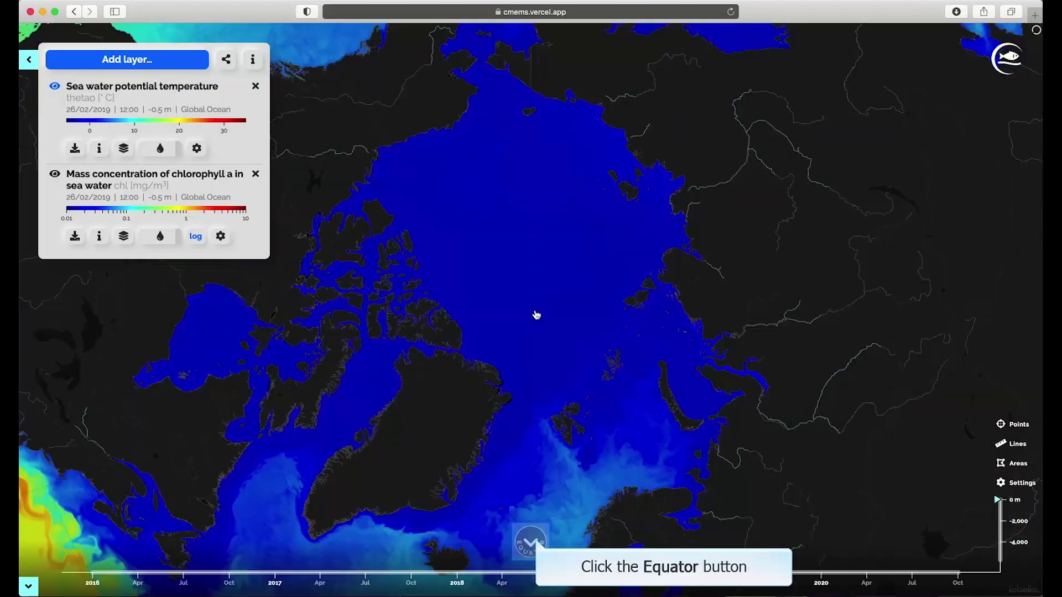
click(532, 541)
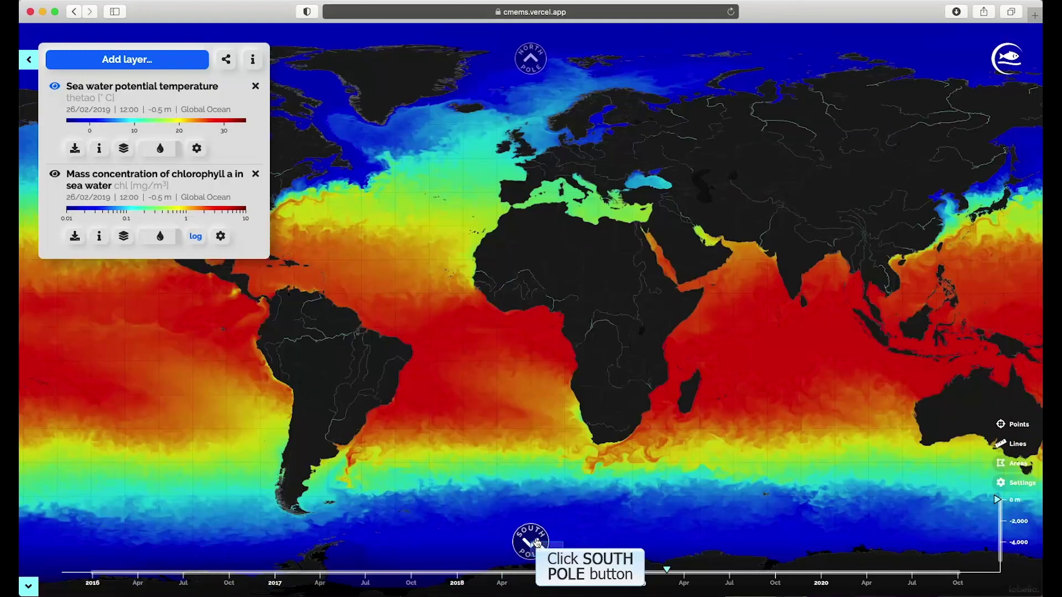
click(535, 542)
click(528, 65)
scroll(577, 177, up, 10)
scroll(576, 177, down, 2)
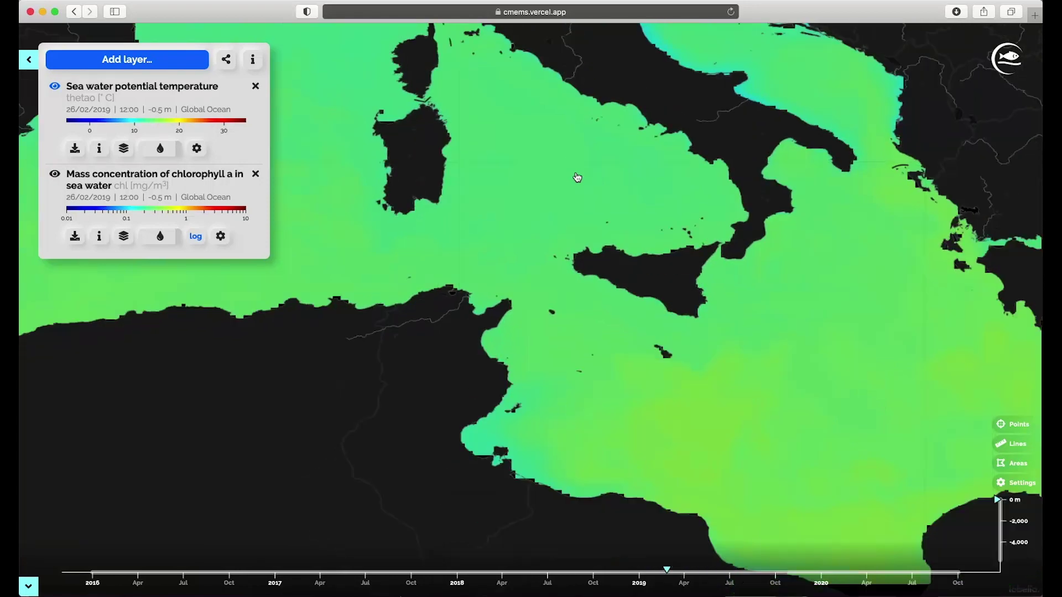
scroll(576, 177, down, 10)
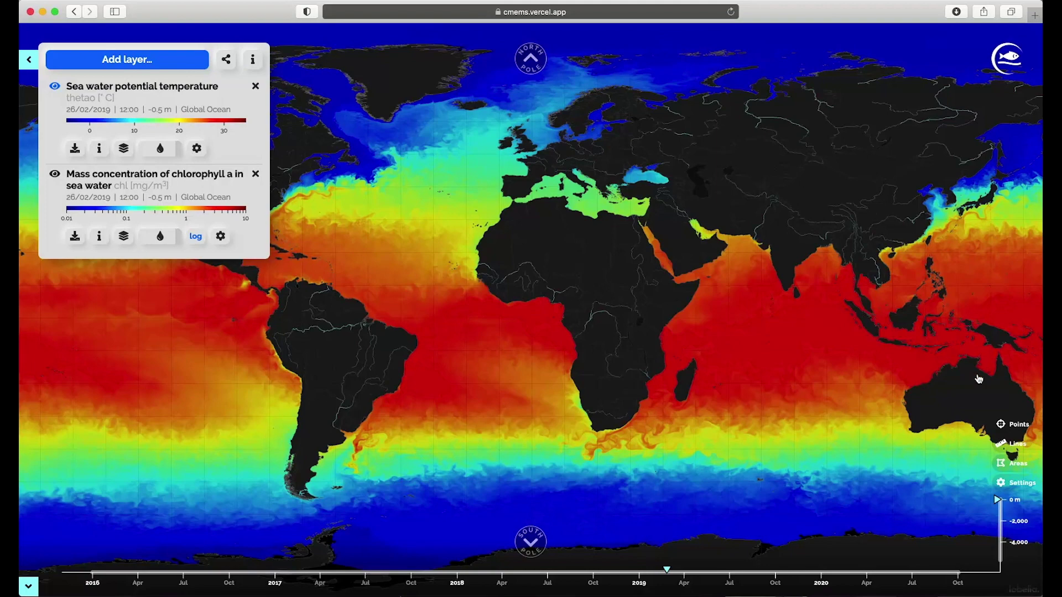
Preview the layers at -1684 m depth, return to the surface, and set the date to 25 February 2019
drag(996, 501, 997, 520)
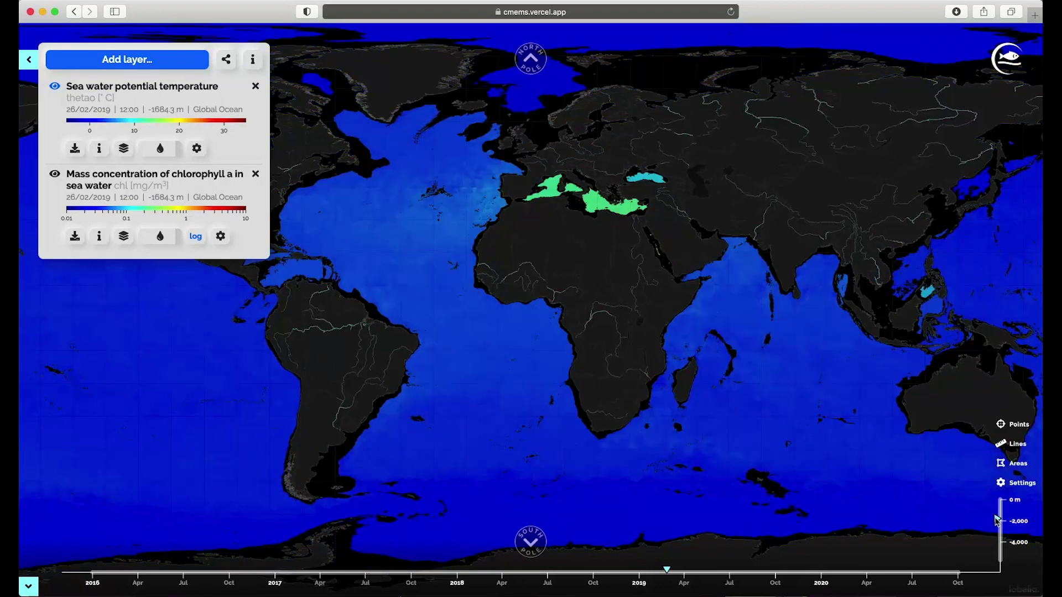
drag(997, 519, 1001, 499)
scroll(669, 571, up, 5)
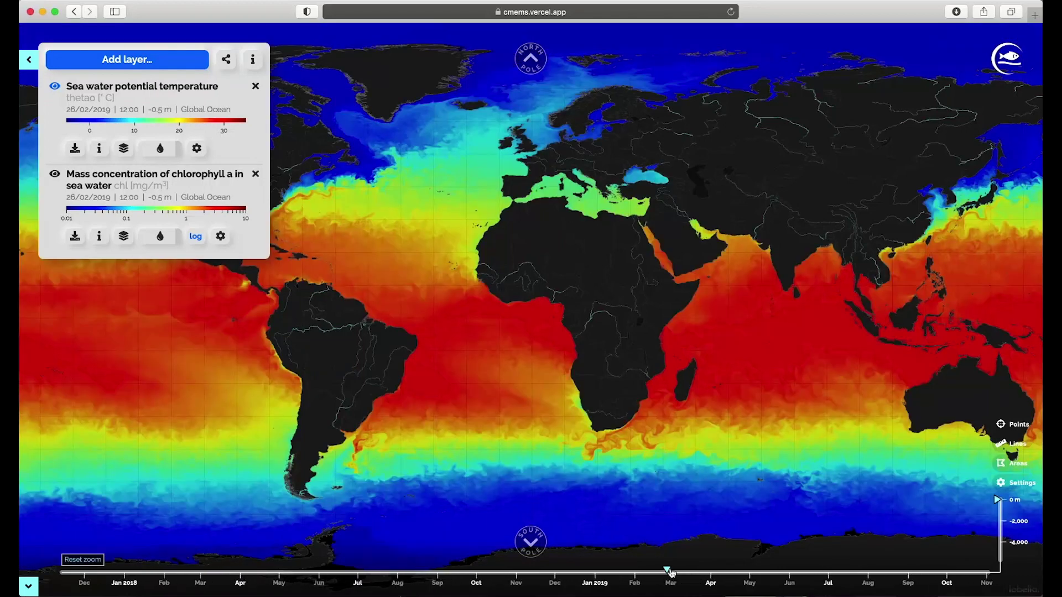
scroll(670, 573, up, 5)
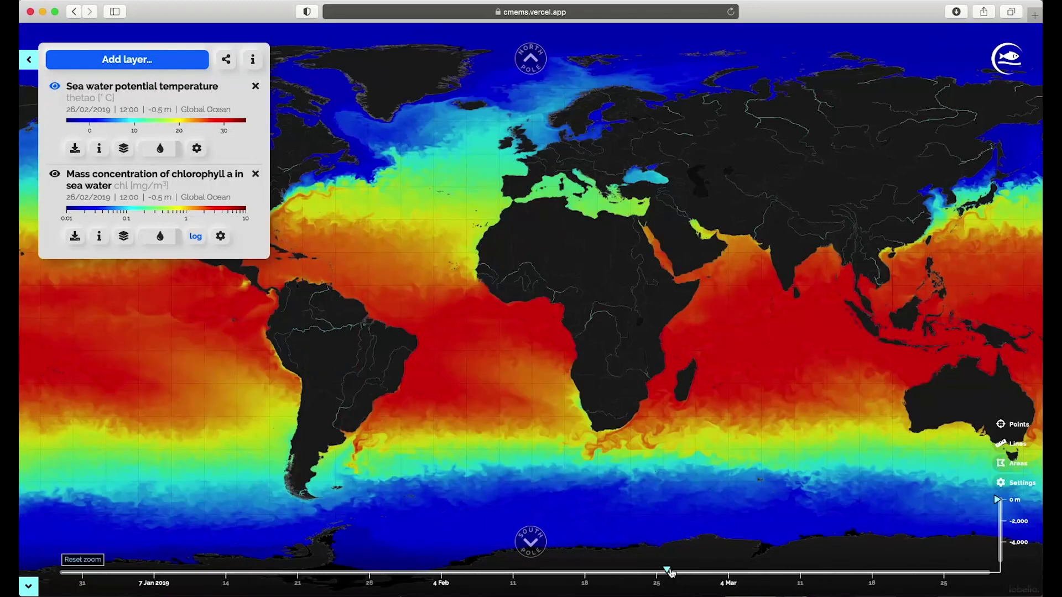
scroll(671, 573, up, 2)
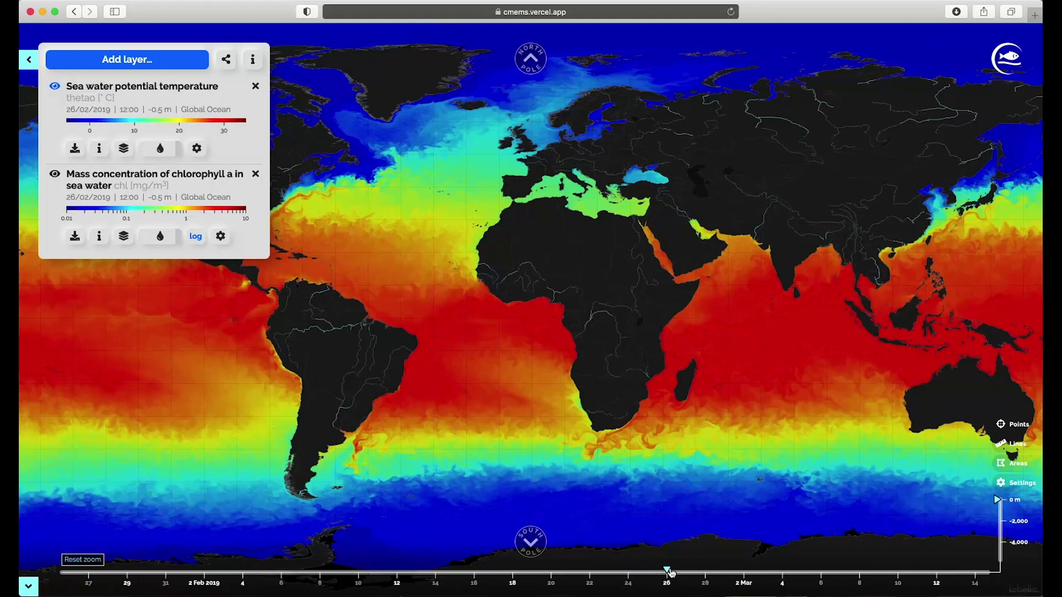
scroll(669, 572, up, 5)
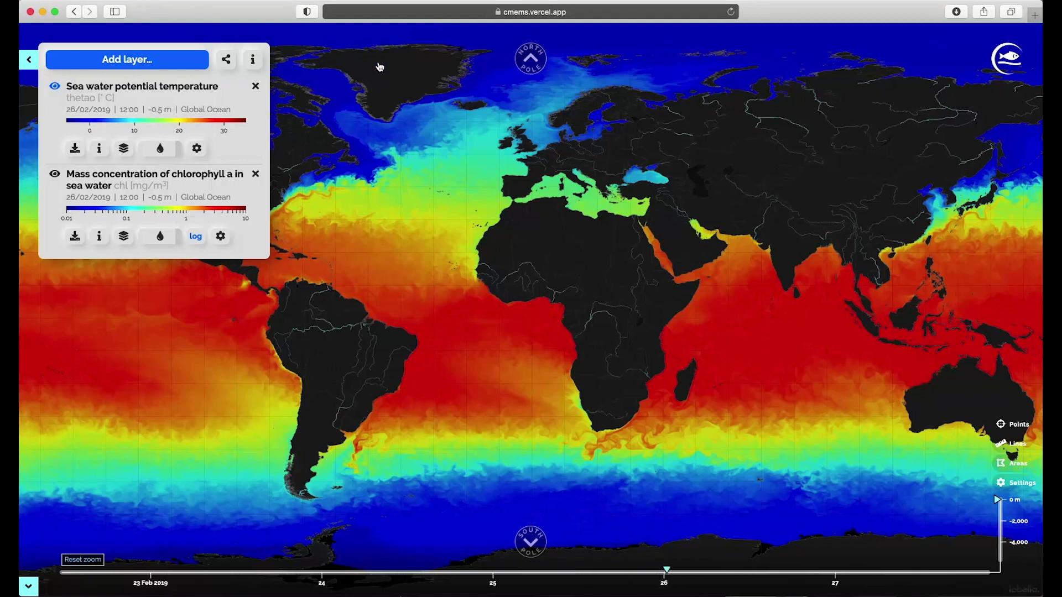
drag(668, 572, 607, 572)
Place point probes at 33.278N, 69.949W and 10.776N, 67.858E in the Arabian Sea
click(303, 209)
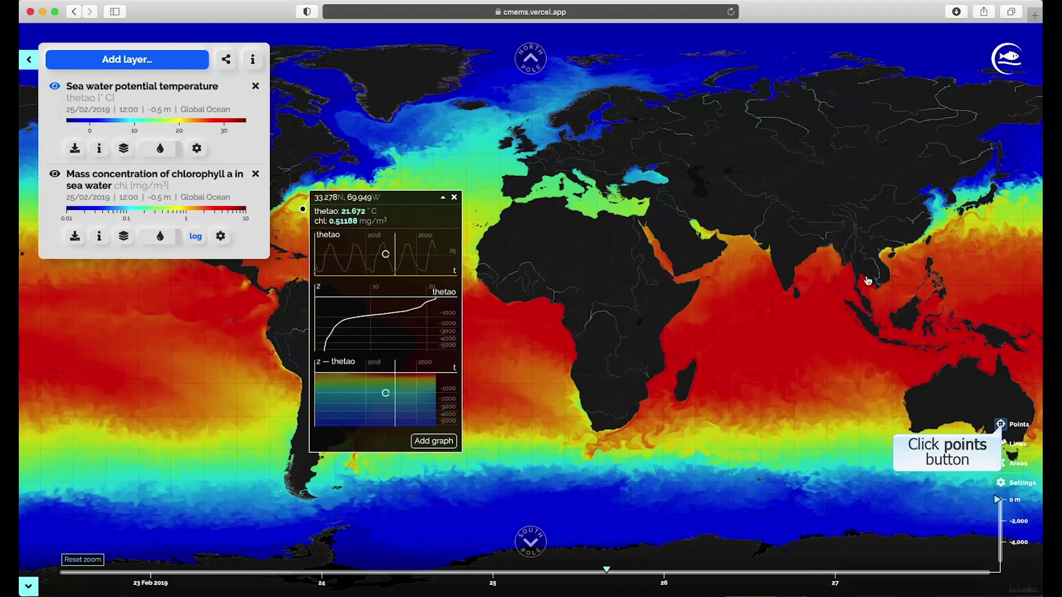
click(755, 284)
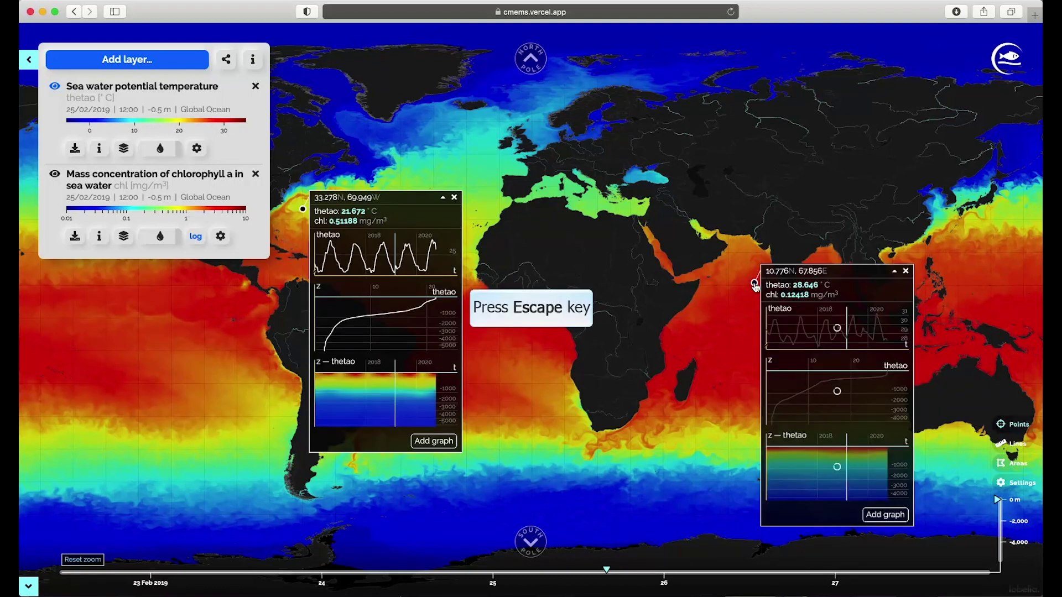
key(Escape)
drag(835, 272, 551, 197)
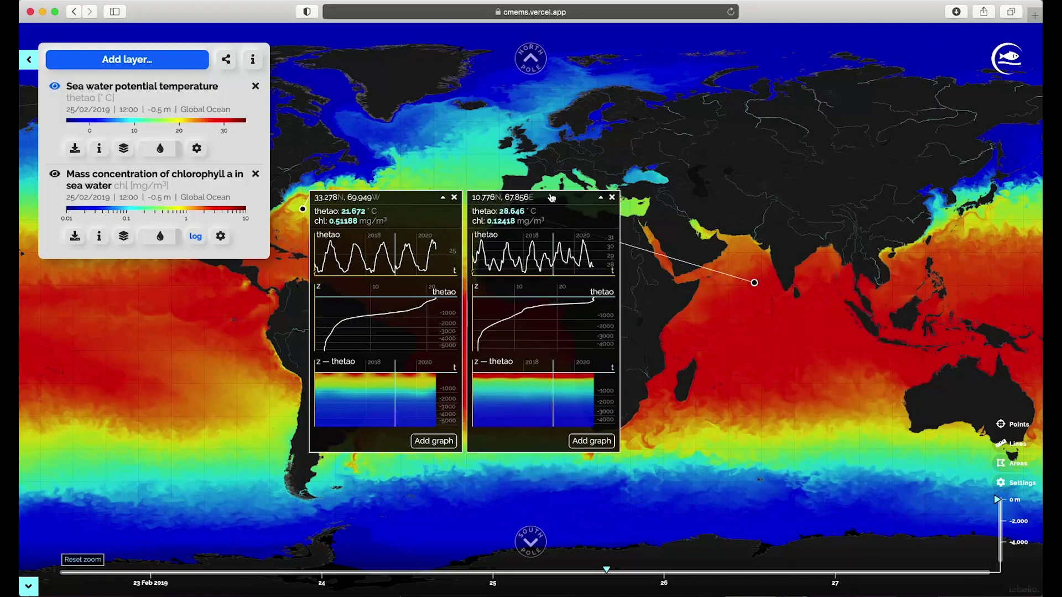
Add a chl time-series graph to both point probes
click(438, 446)
click(445, 468)
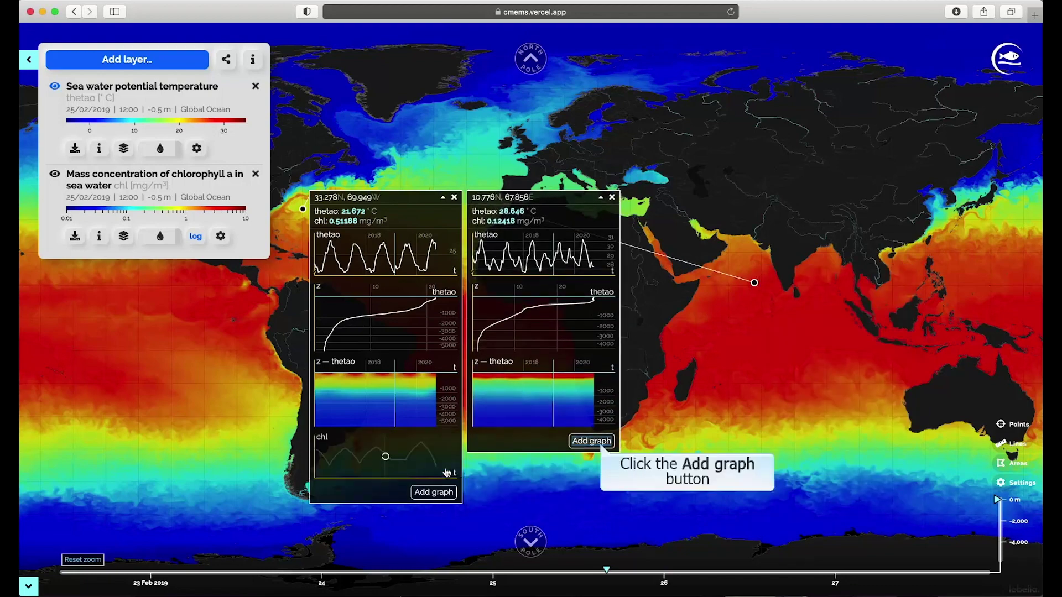
click(601, 446)
click(602, 469)
Browse depth to about 1684 m and earlier dates, settle on 25/09/2020, and collapse both probe panels
drag(397, 260, 436, 260)
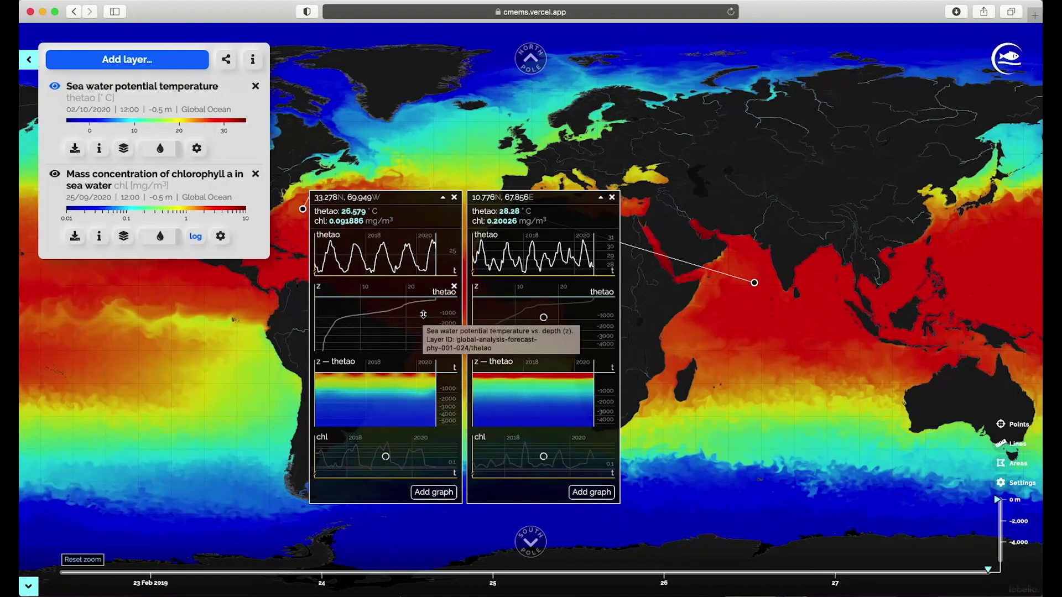
drag(414, 298, 414, 324)
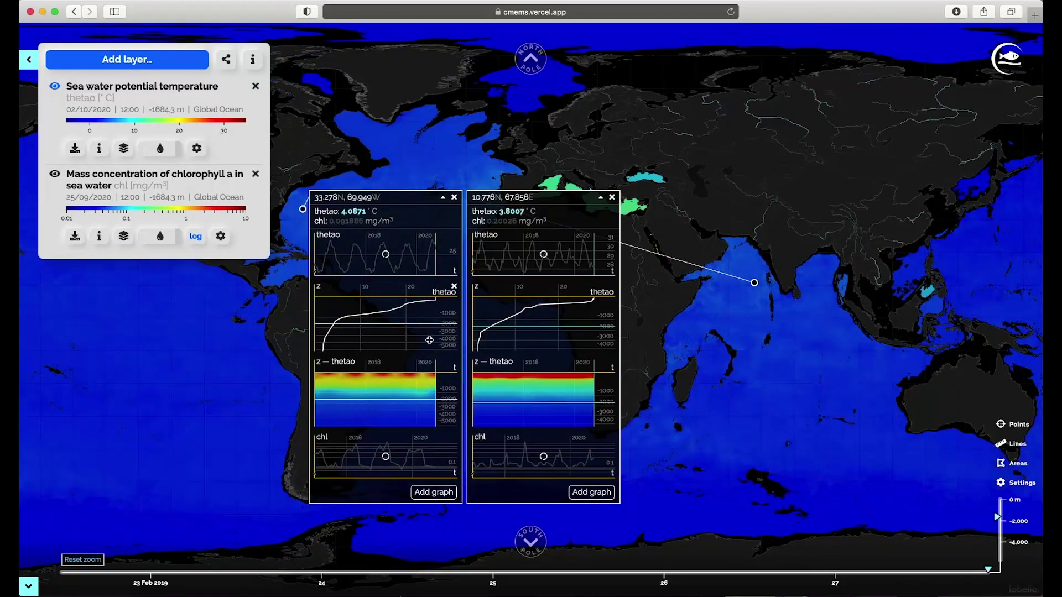
click(396, 372)
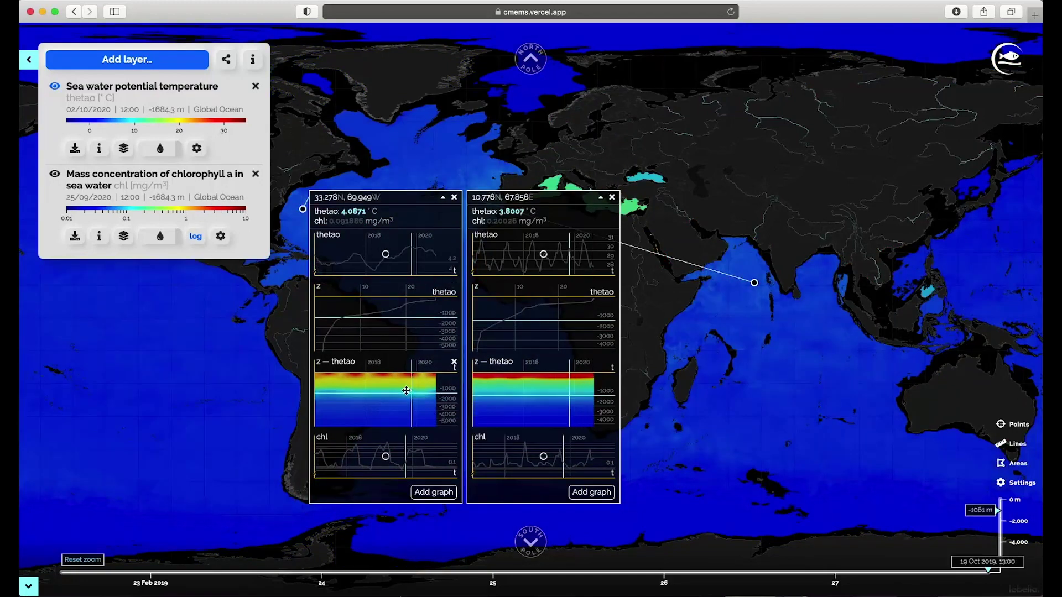
drag(396, 372, 394, 372)
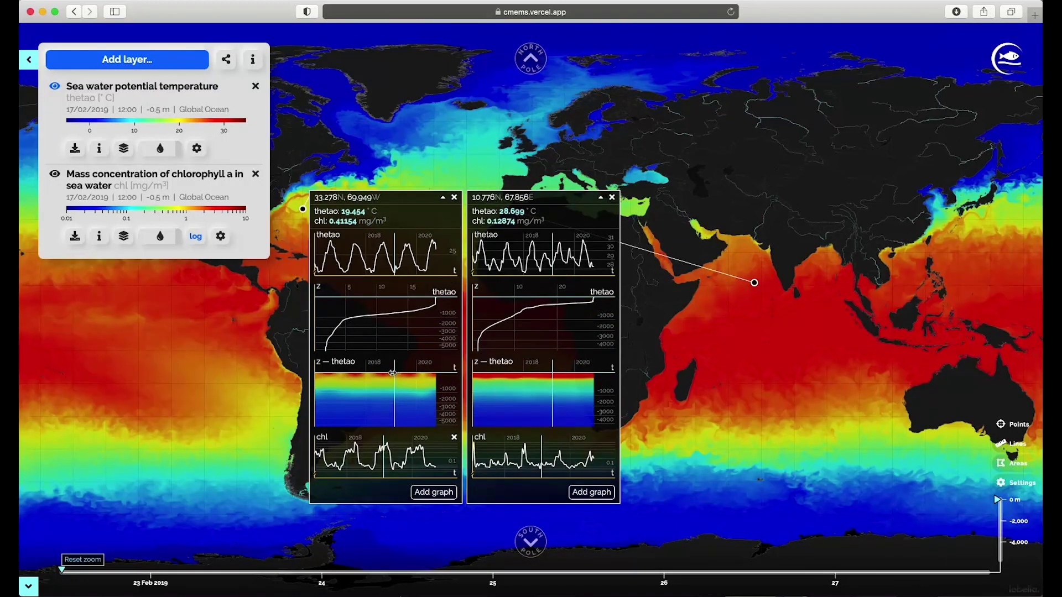
drag(383, 451, 474, 454)
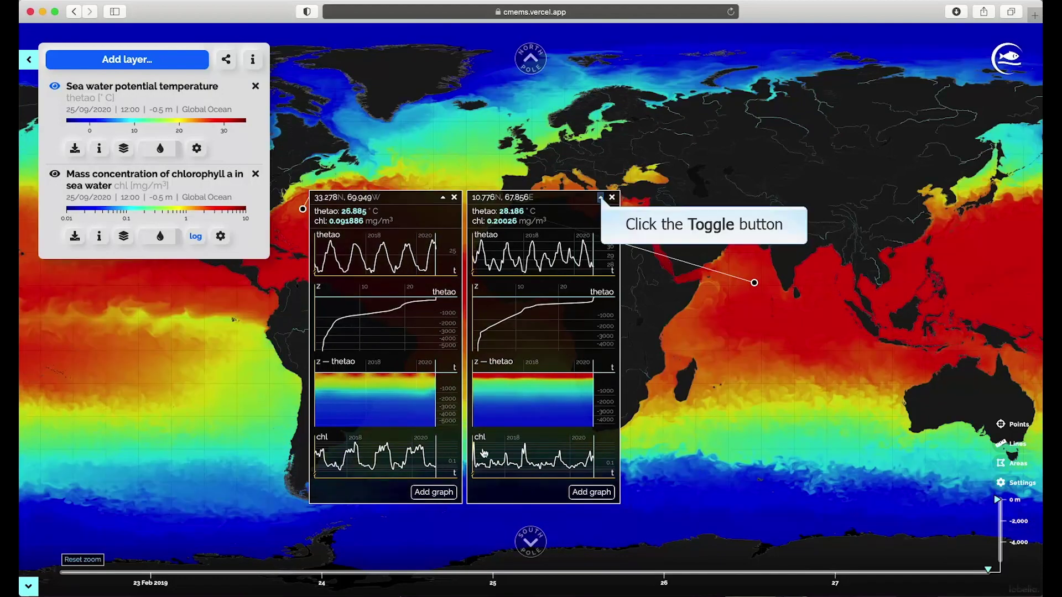
click(600, 198)
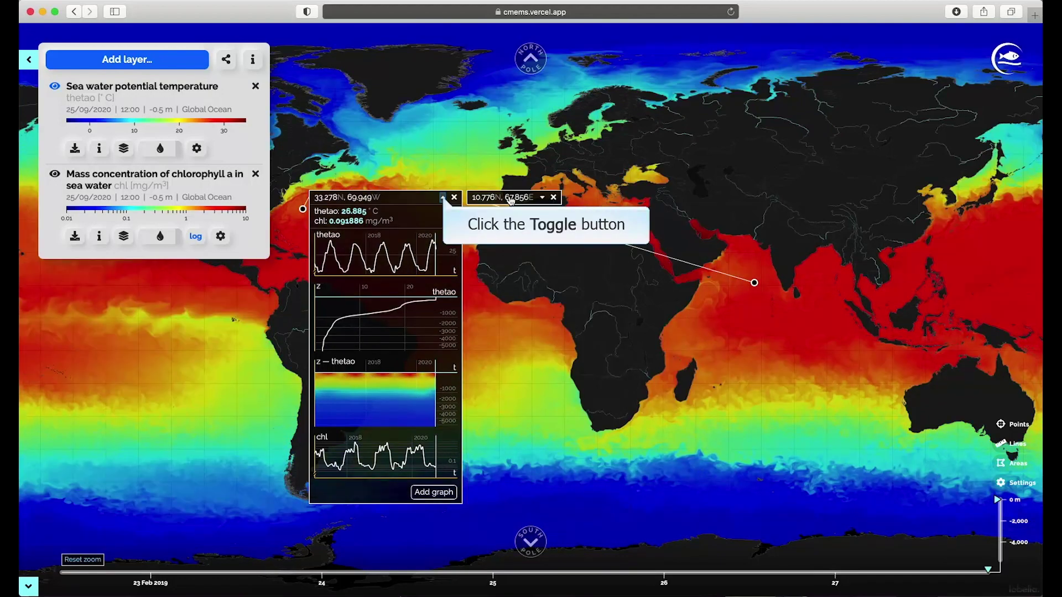
click(443, 197)
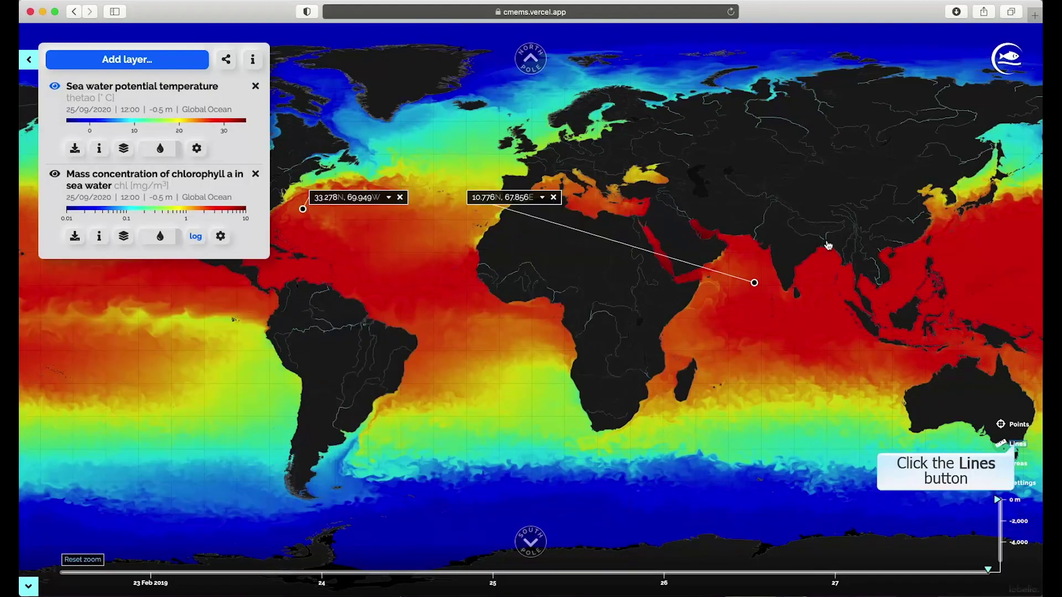
Draw a line probe from 9.495S, 98.170E via 39.437S, 104.121E to 2.242S, 55.024E
click(1016, 445)
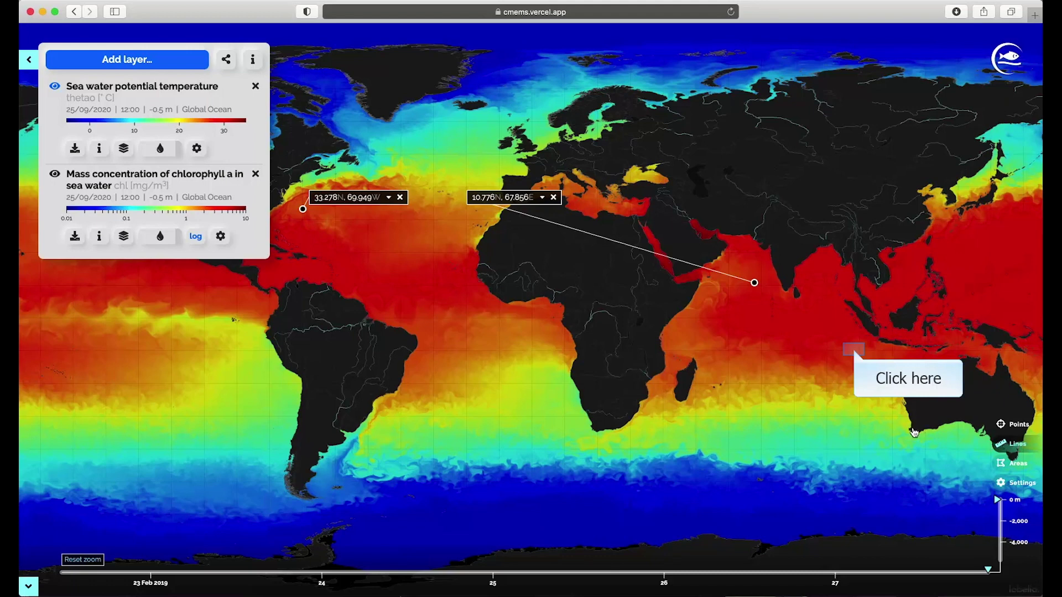
click(853, 349)
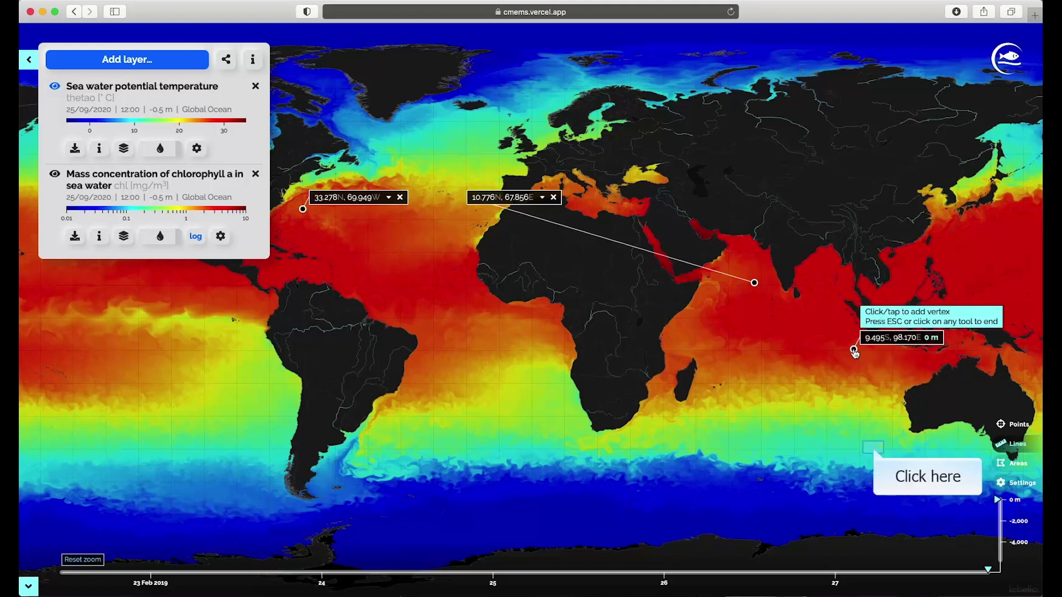
click(874, 448)
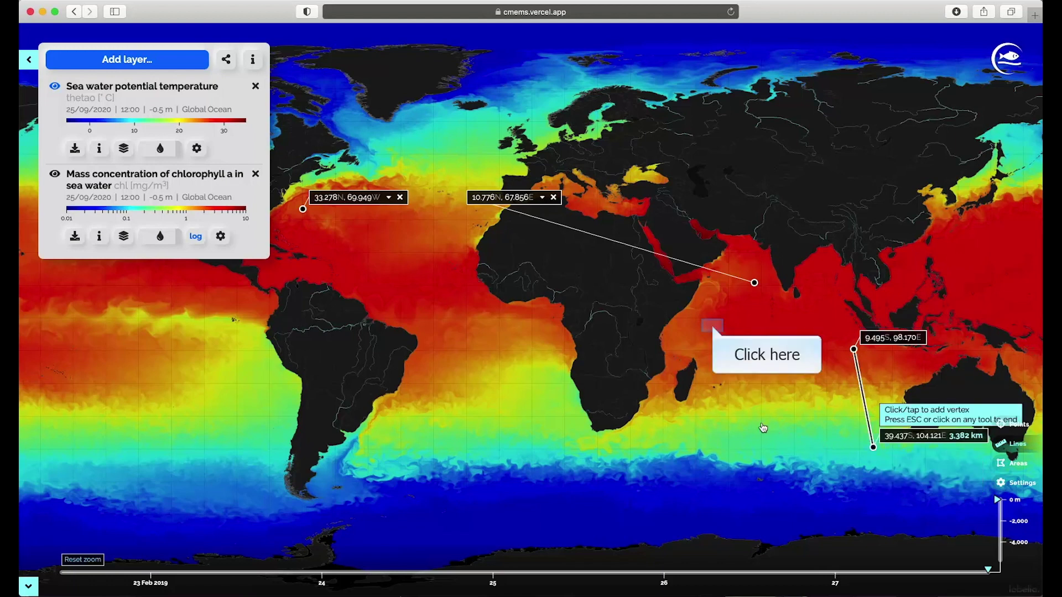
click(712, 327)
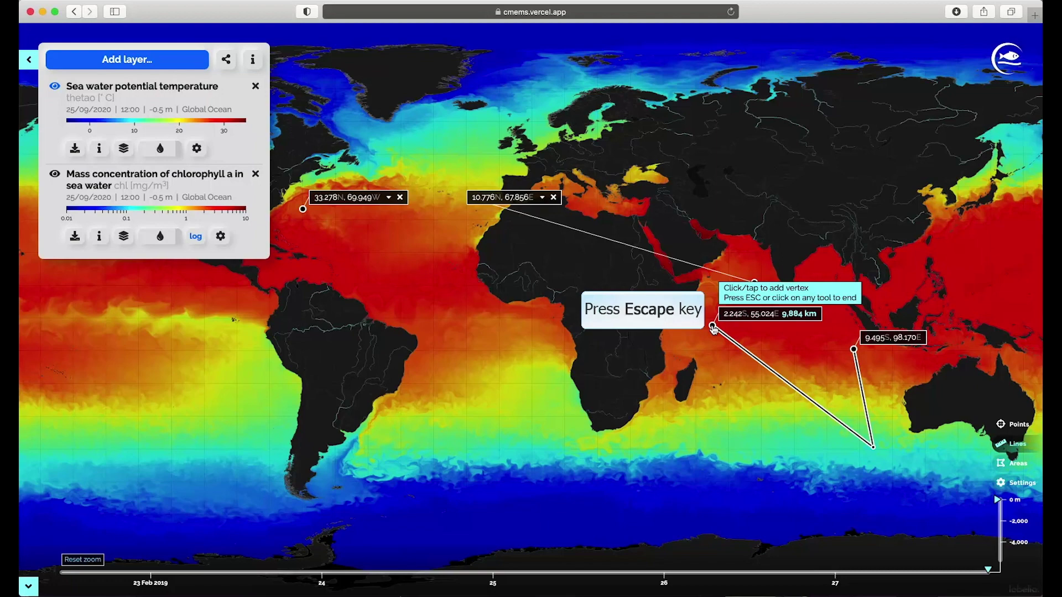
key(Escape)
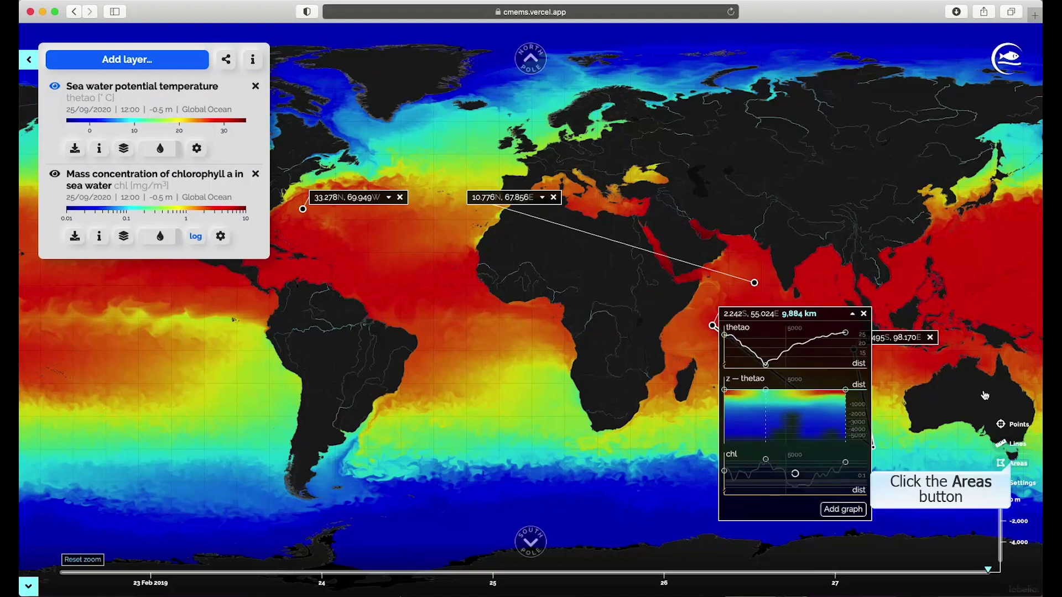
Draw a triangular area from the Gulf of Guinea to 30.882S, 11.321E and 29.766S, 37.776W
click(1013, 464)
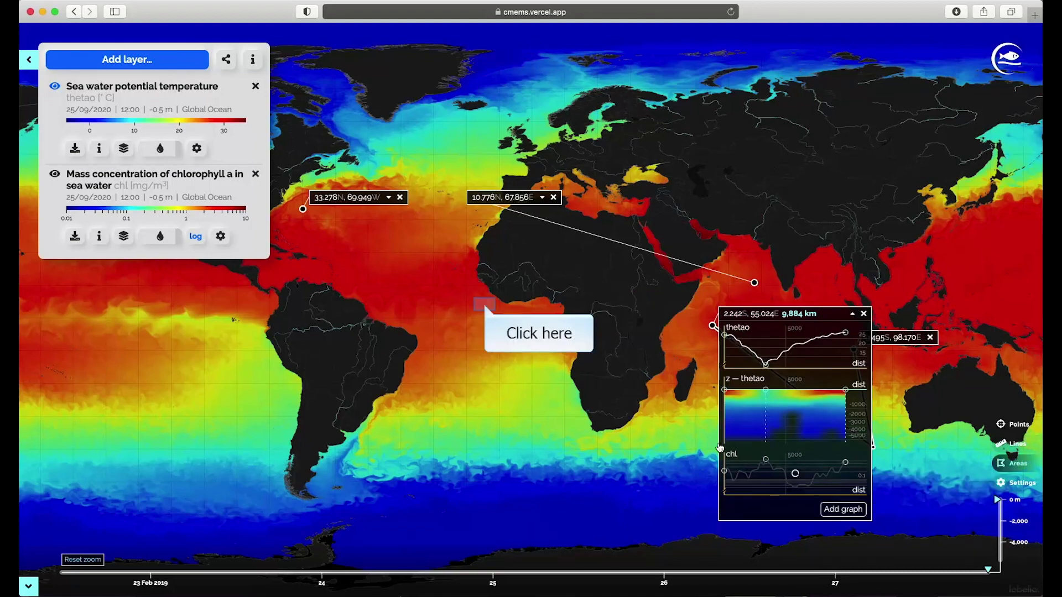
click(485, 304)
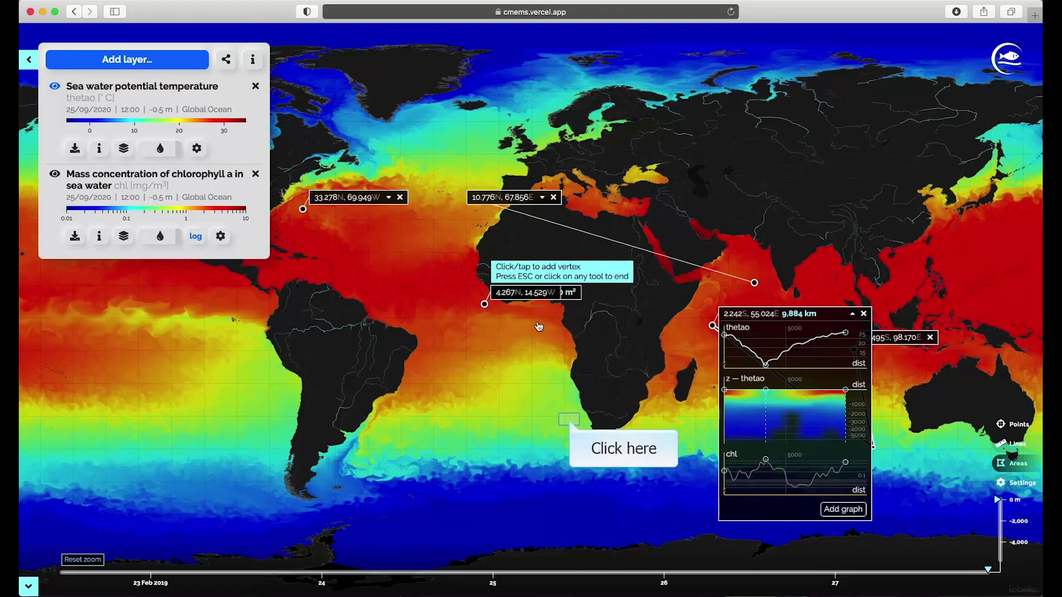
click(569, 420)
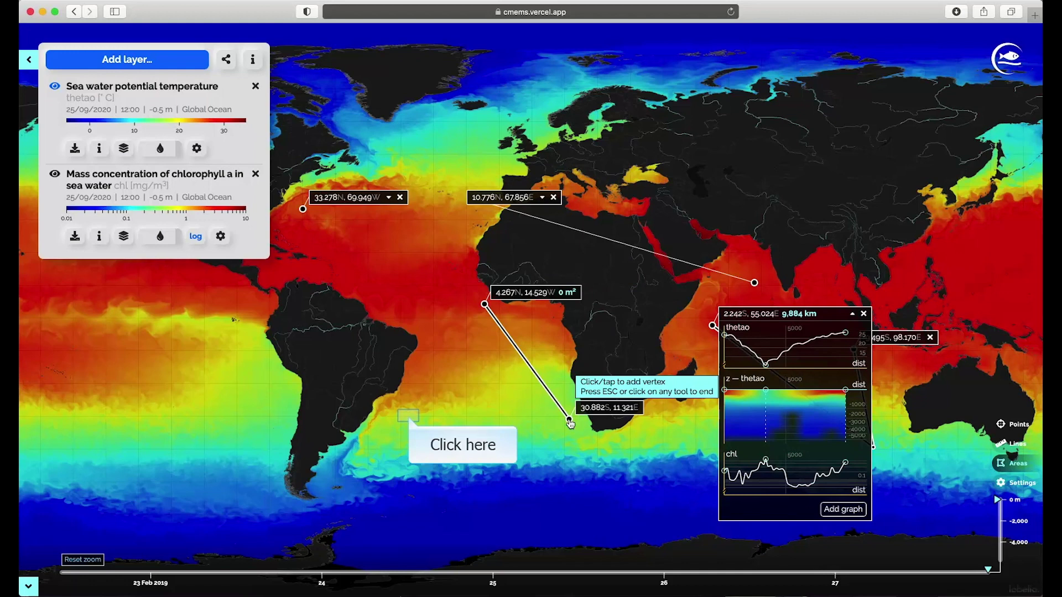
click(408, 416)
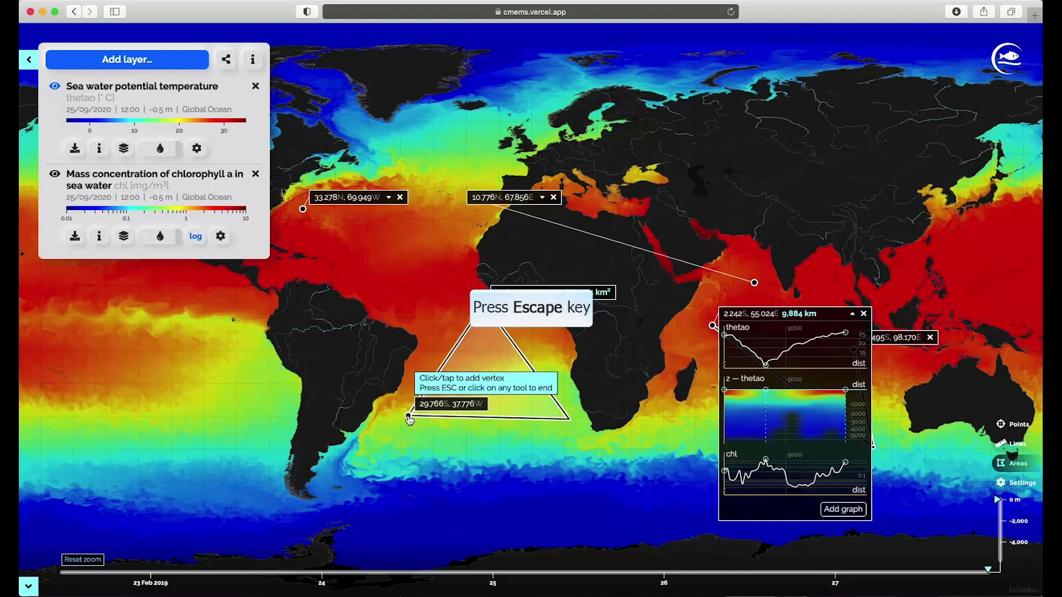
key(Escape)
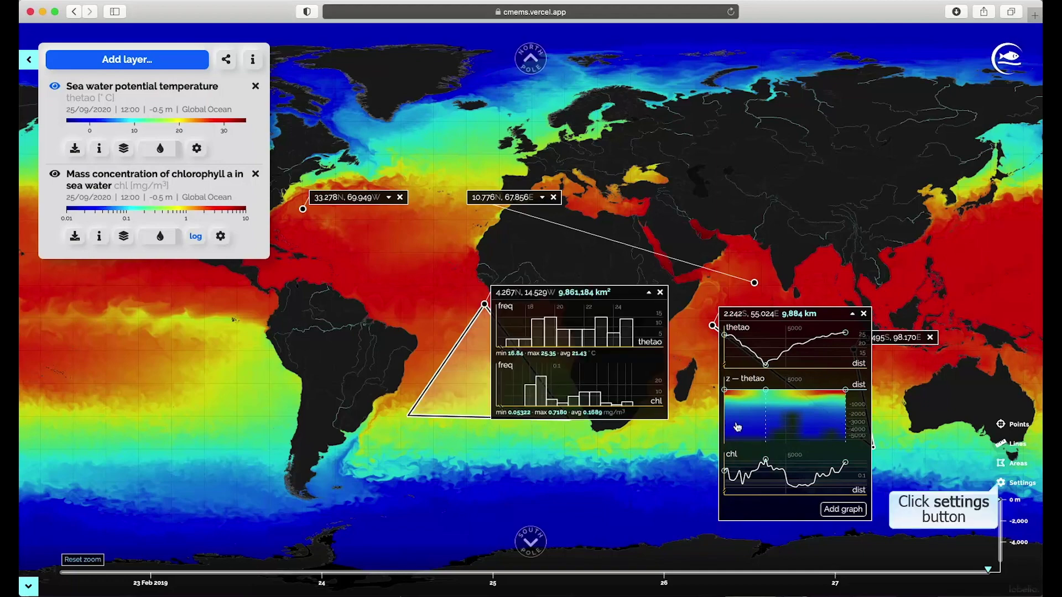
In the viewer Settings, keep km as the length unit for probe measurements
click(1001, 483)
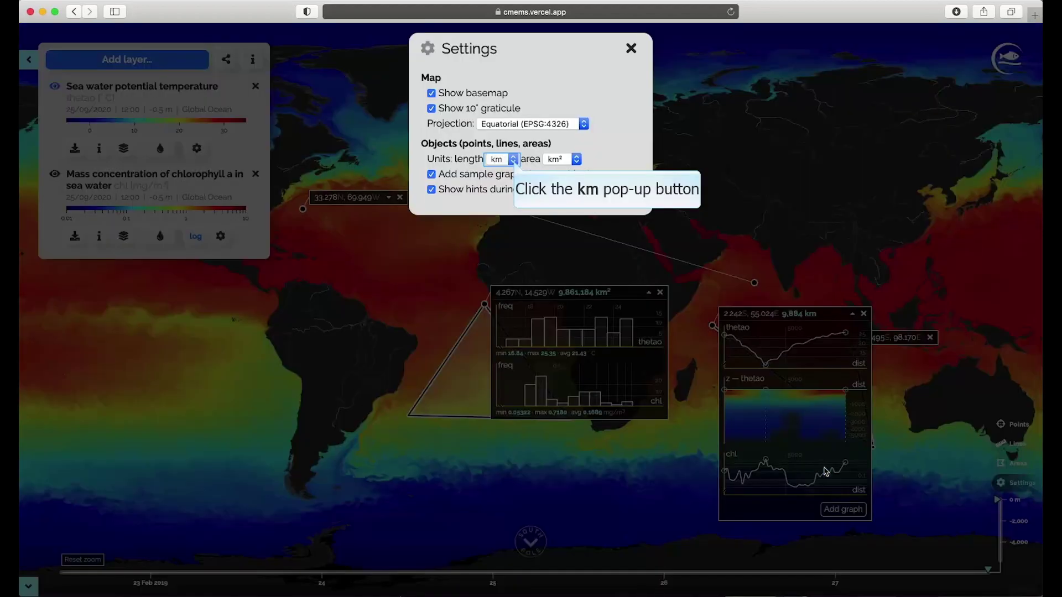
click(514, 160)
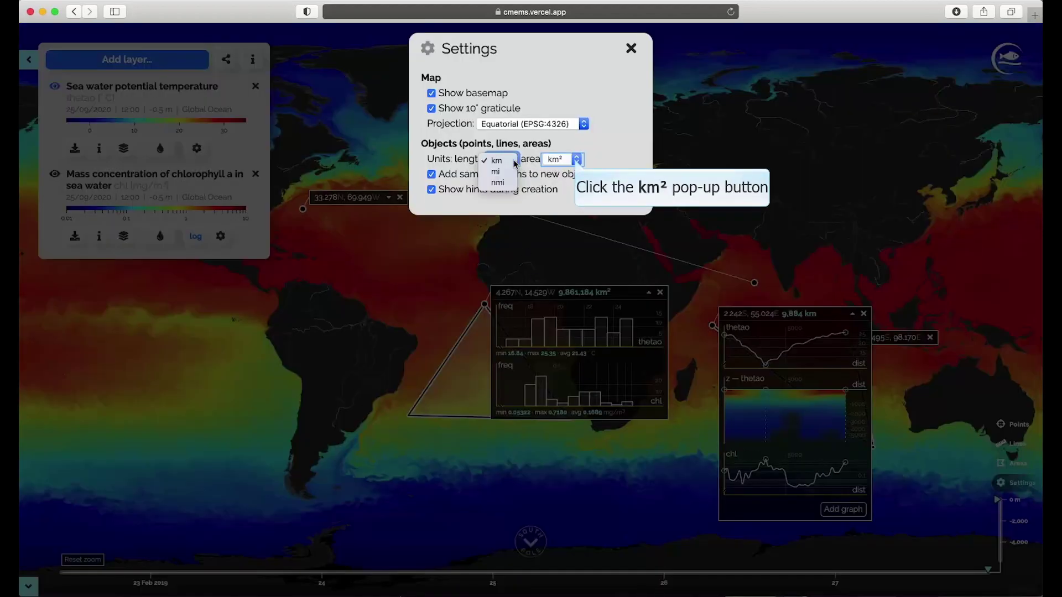
click(575, 160)
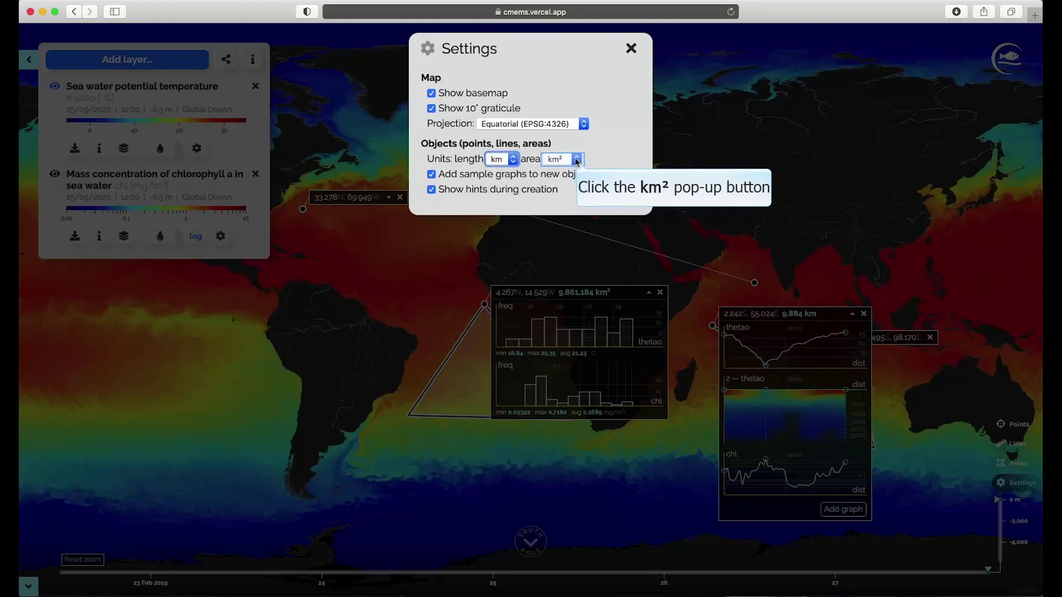
click(577, 160)
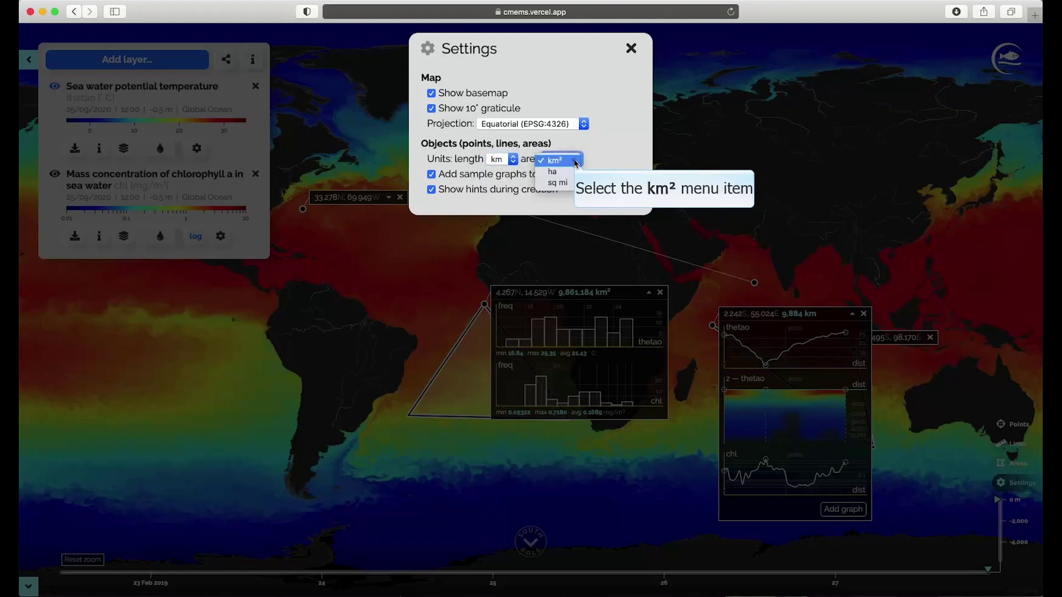